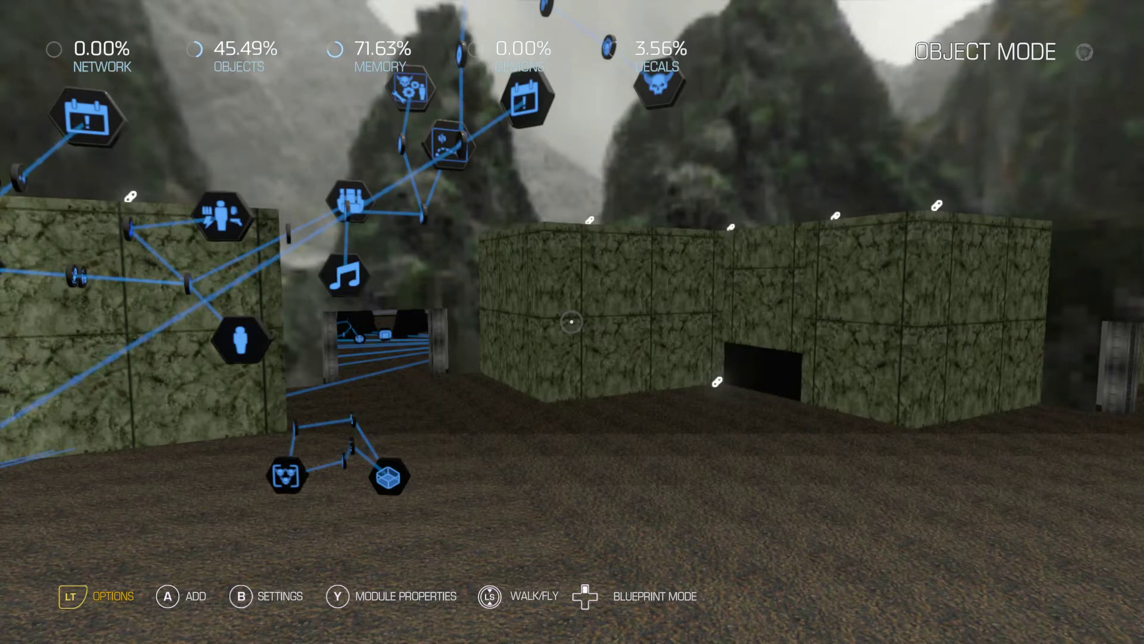
# Switch to blueprint mode and examine the Classic Blank Rooms and the huge room beyond them
pyautogui.press('Tab')
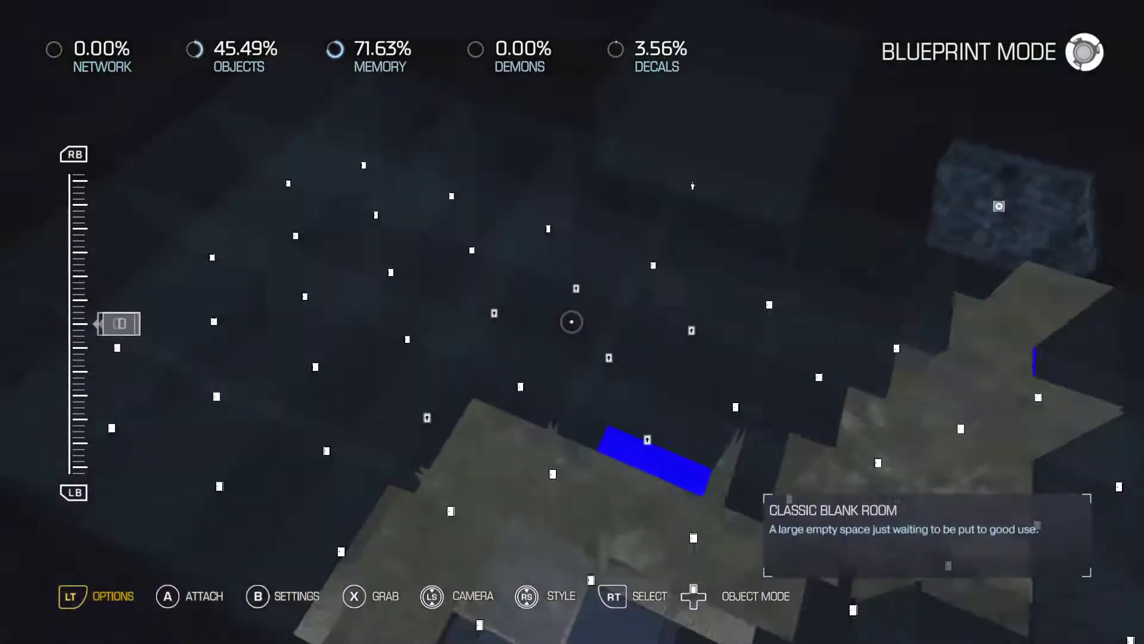
pyautogui.press('w')
pyautogui.press('s')
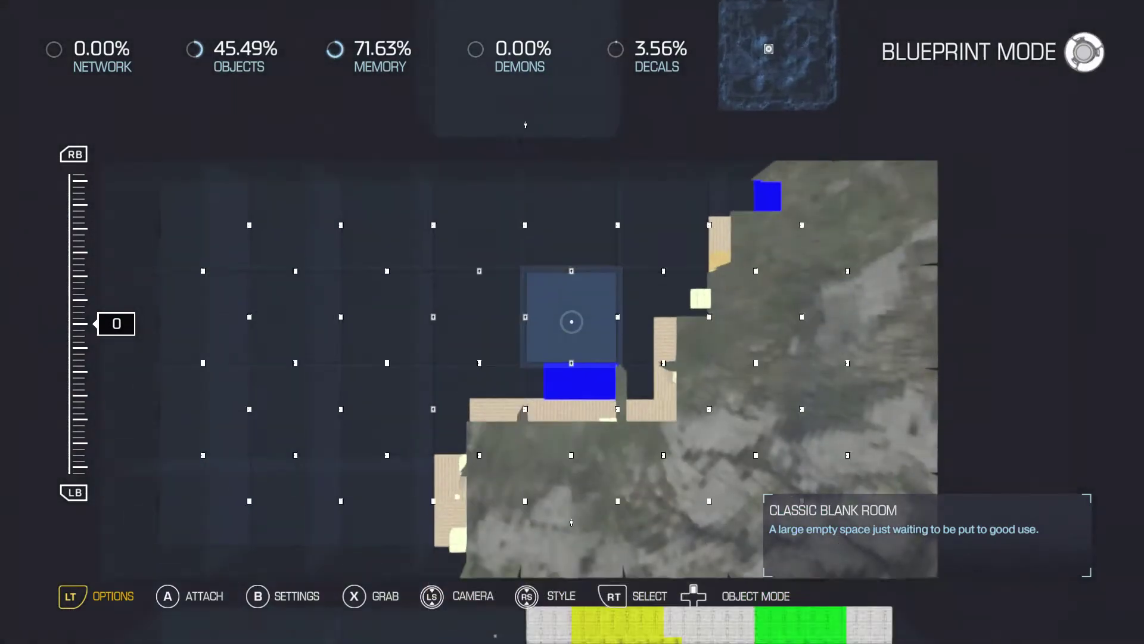
pyautogui.press('w')
pyautogui.press('a')
pyautogui.press('a')
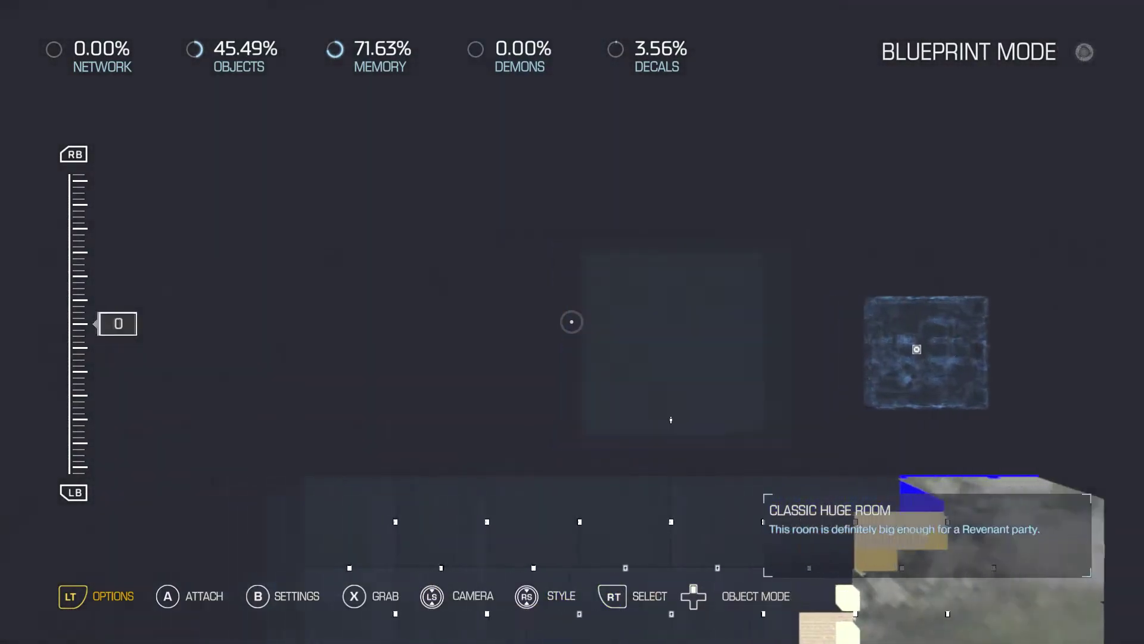
pyautogui.press('d')
pyautogui.press('s')
pyautogui.press('a')
pyautogui.press('s')
pyautogui.press('a')
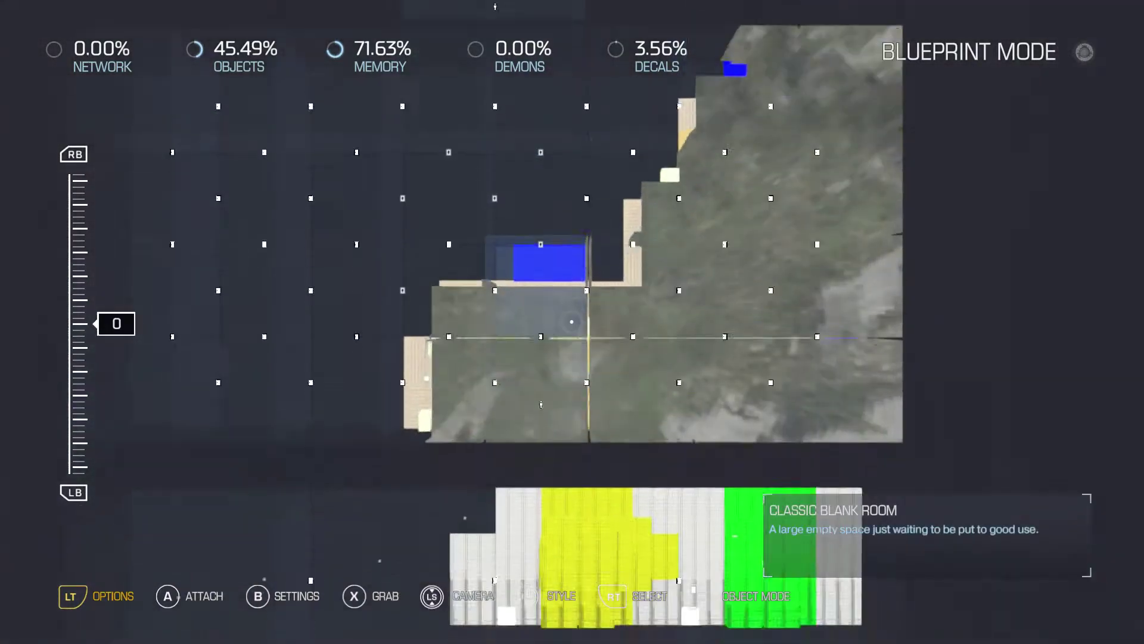
# Examine the block of Classic Huge Rooms and how it sits beside the Classic Blank Rooms
pyautogui.press('w')
pyautogui.press('a')
pyautogui.press('a')
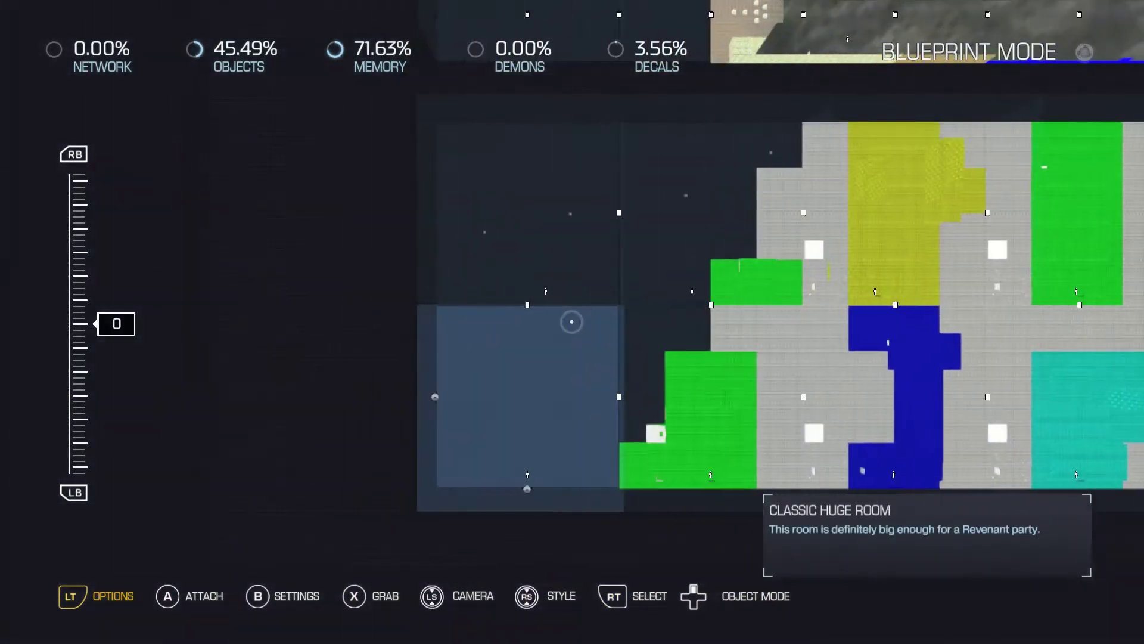
pyautogui.press('a')
pyautogui.press('d')
pyautogui.press('w')
pyautogui.press('d')
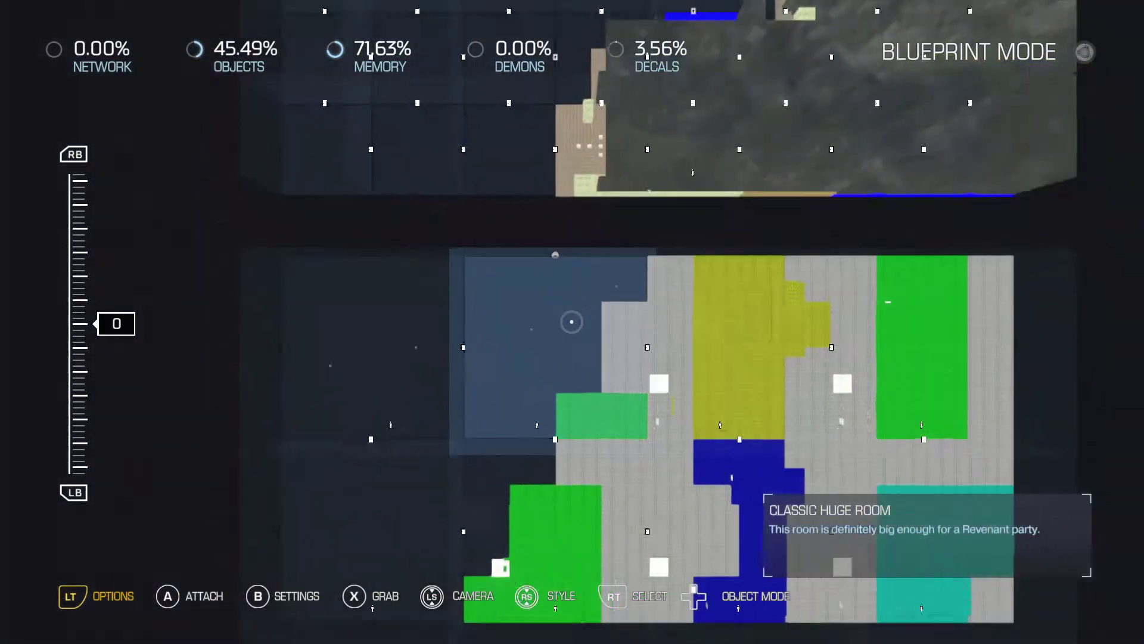
pyautogui.press('w')
pyautogui.press('s')
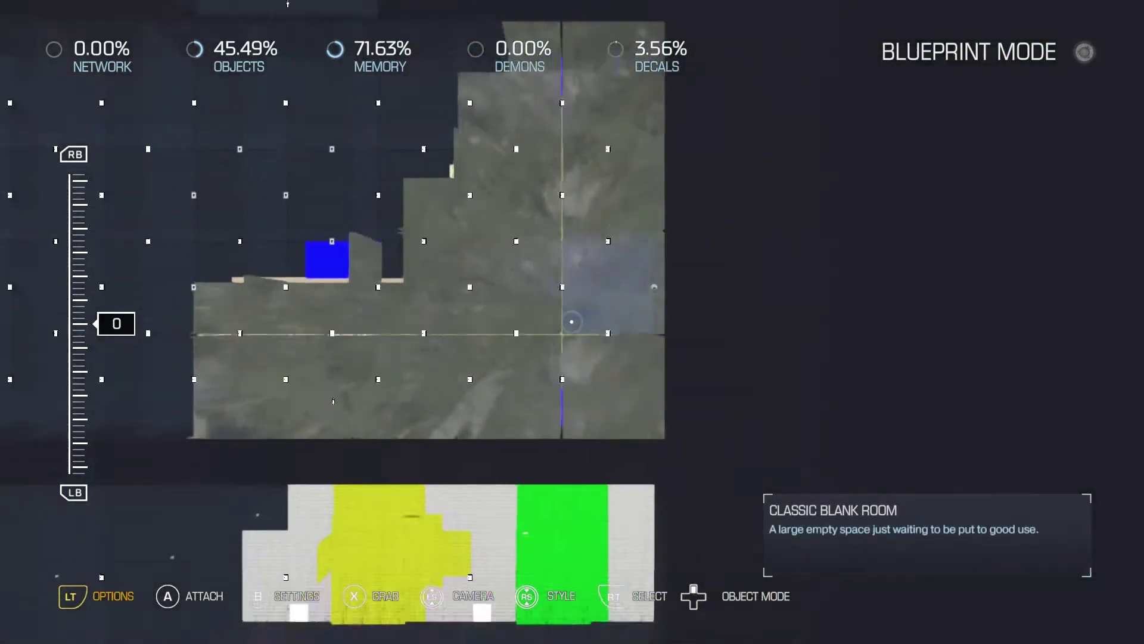
# Survey the overall module layout in the blueprint, including the separate huge room and the edges of the blank room grid
pyautogui.press('a')
pyautogui.press('w')
pyautogui.press('w')
pyautogui.press('d')
pyautogui.press('a')
pyautogui.press('d')
pyautogui.press('a')
pyautogui.press('a')
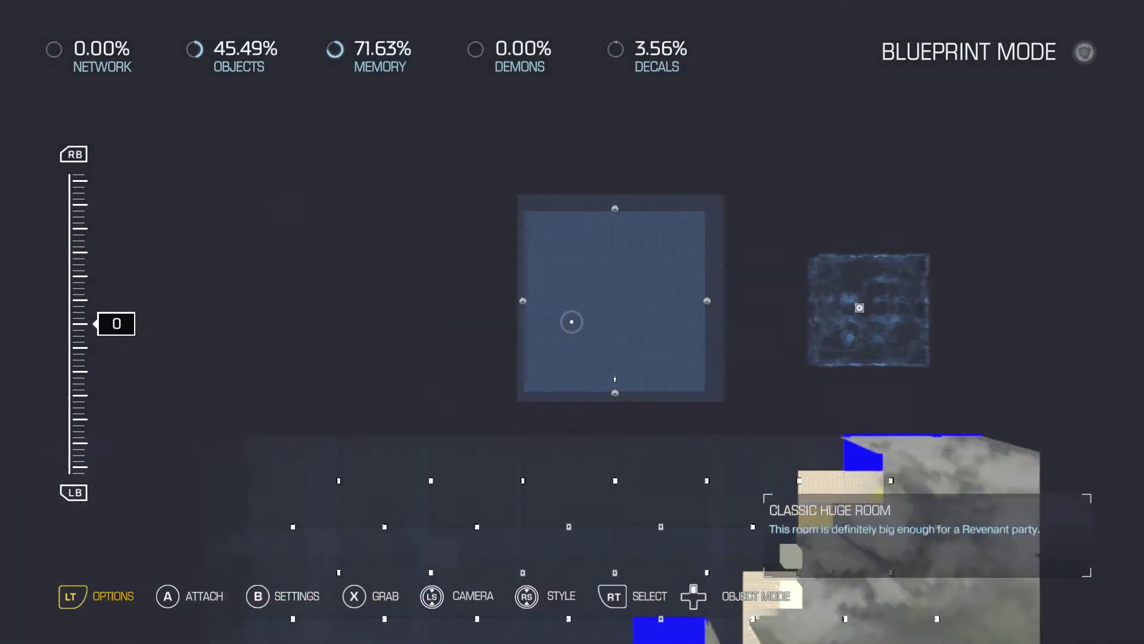
pyautogui.press('s')
pyautogui.press('w')
pyautogui.press('s')
pyautogui.press('s')
pyautogui.press('d')
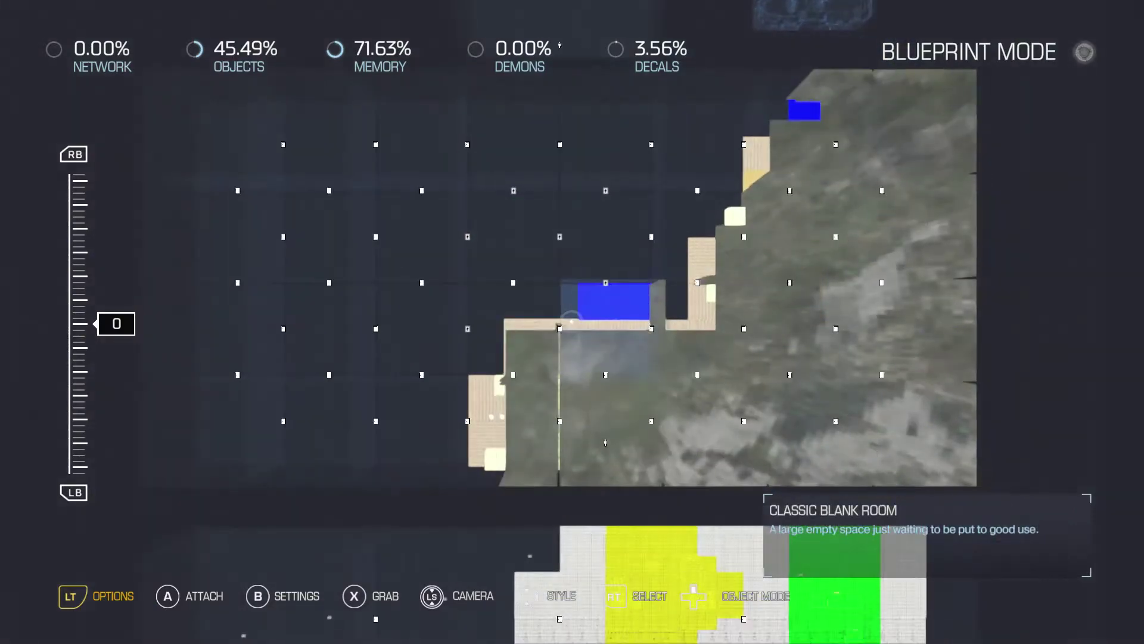
pyautogui.press('w')
pyautogui.press('s')
pyautogui.press('d')
pyautogui.press('a')
pyautogui.press('Up')
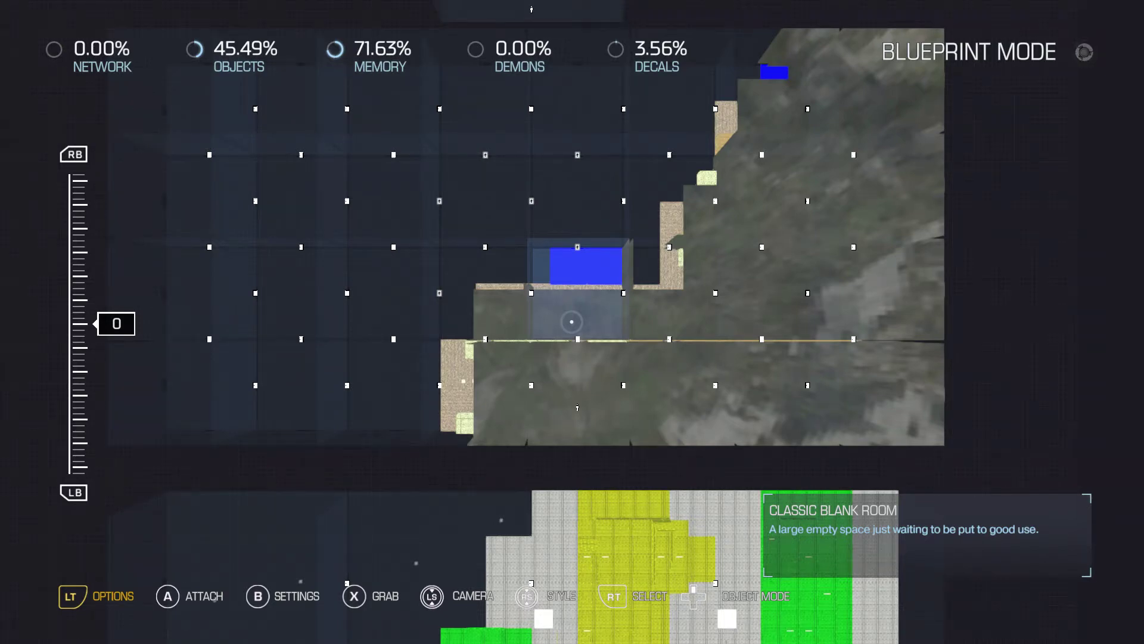
pyautogui.press('s')
# Return to object mode, check the singleplayer and campaign options in the map settings, and confirm them unchanged
pyautogui.press('Tab')
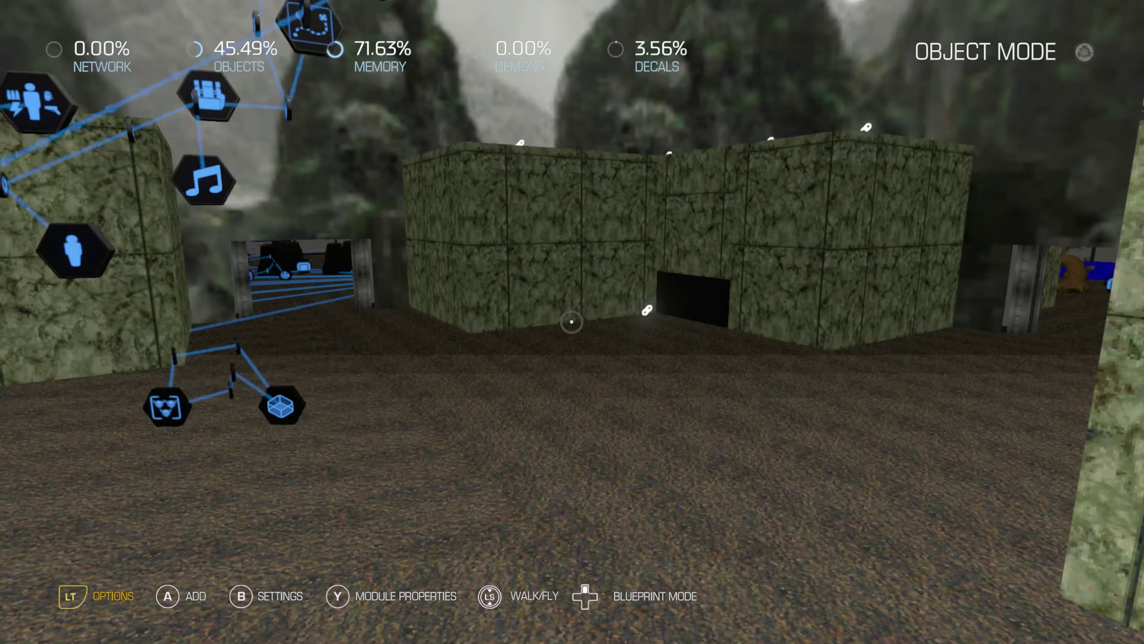
pyautogui.press('Escape')
pyautogui.press('Down')
pyautogui.press('Down')
pyautogui.press('Down')
pyautogui.press('Down')
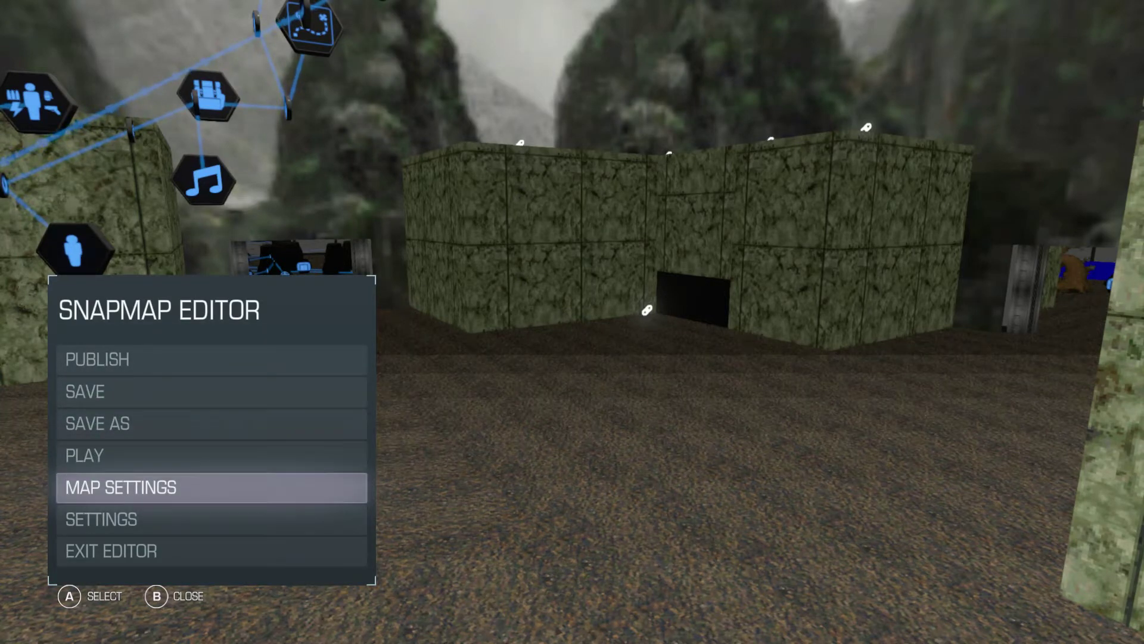
pyautogui.press('Return')
pyautogui.press('Down')
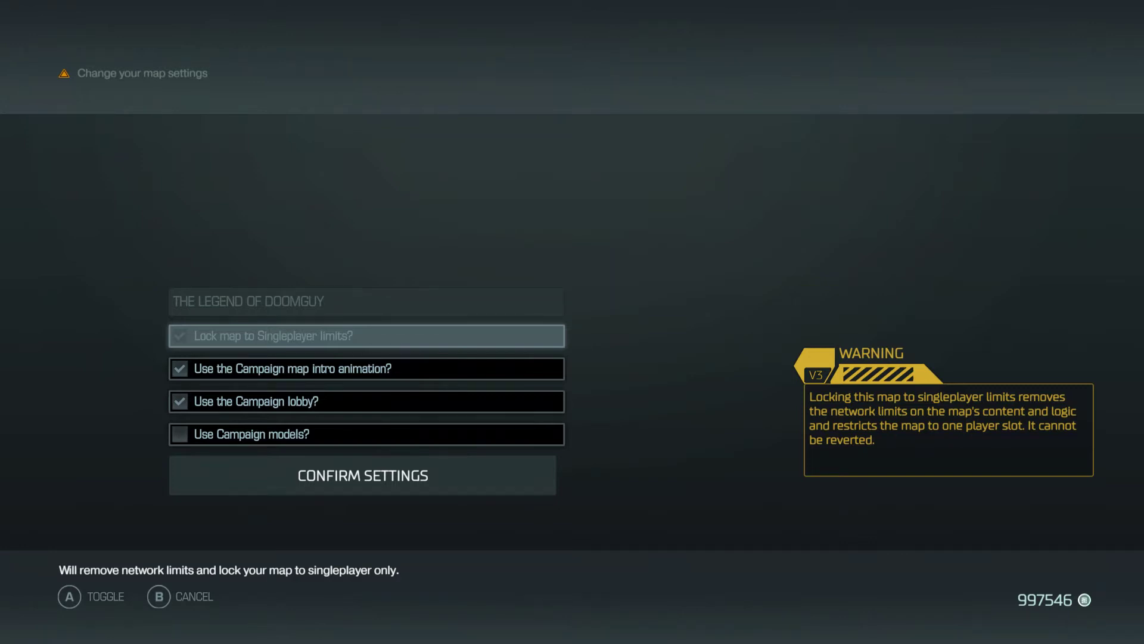
pyautogui.press('Down')
pyautogui.press('Down')
pyautogui.press('Down')
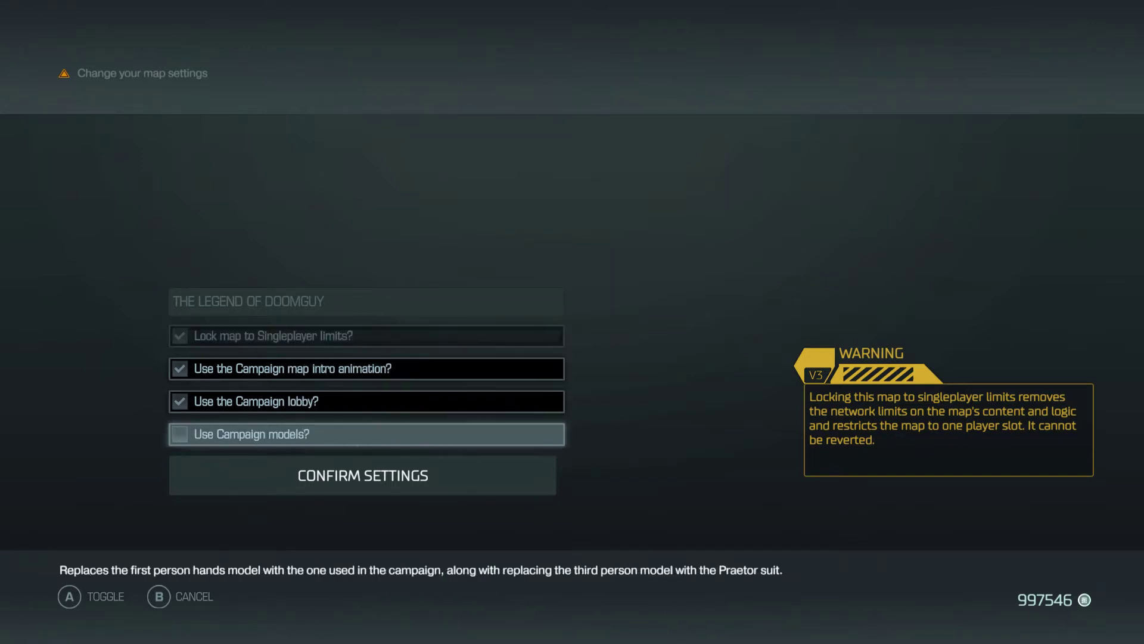
pyautogui.press('Down')
pyautogui.press('Return')
pyautogui.press('Escape')
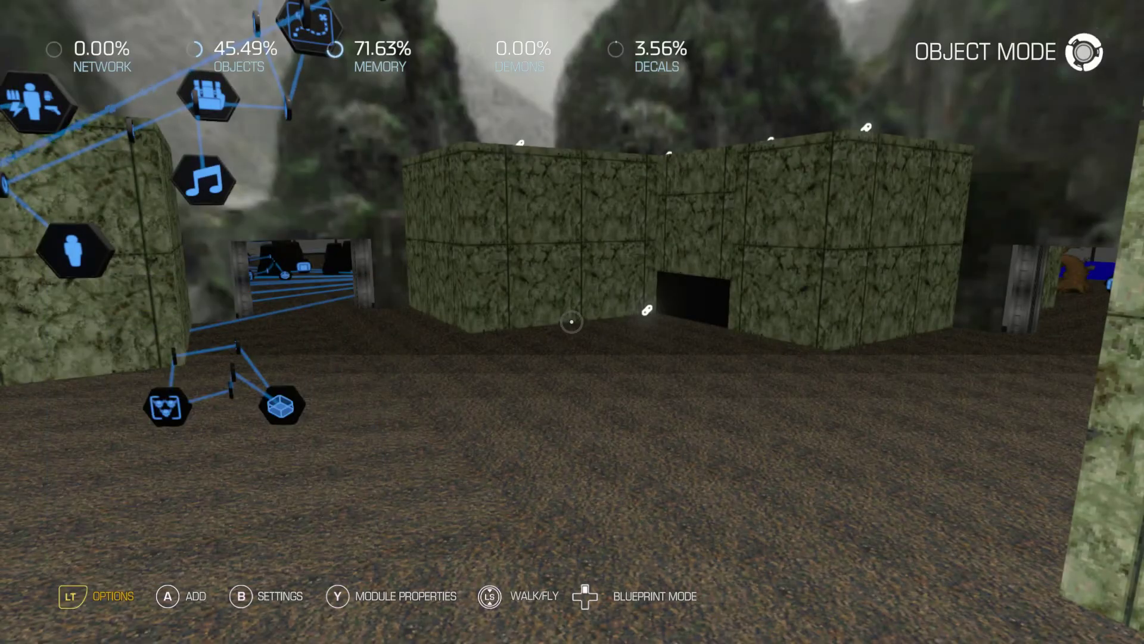
# Look around the hedge-walled area in object mode, including the Gameplay Settings and Map logic nodes
pyautogui.press('w')
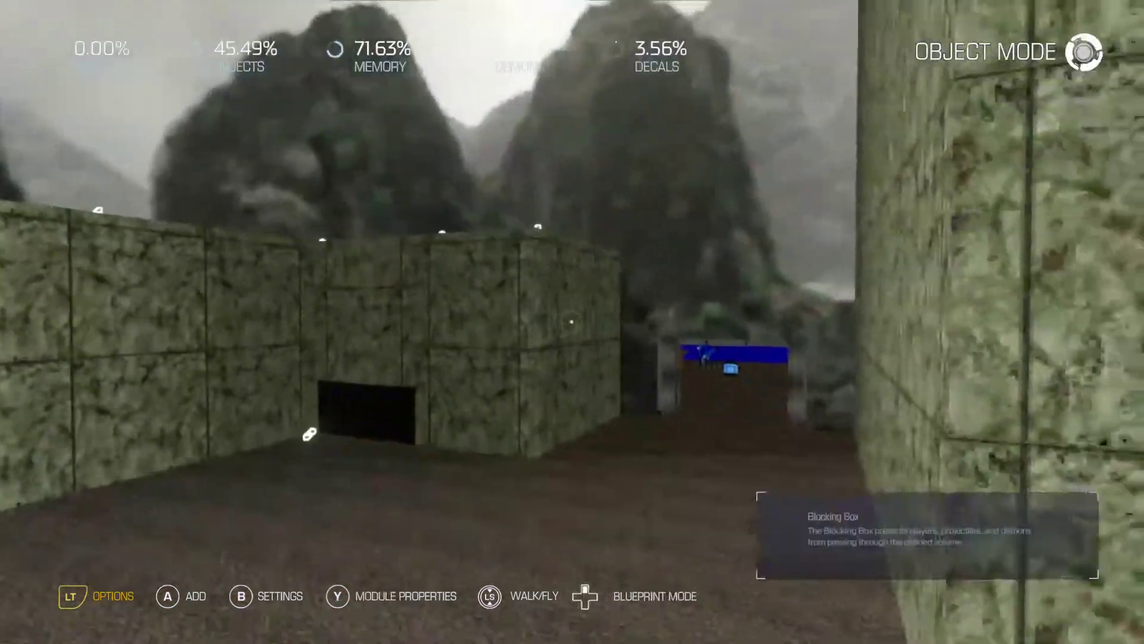
pyautogui.press('w')
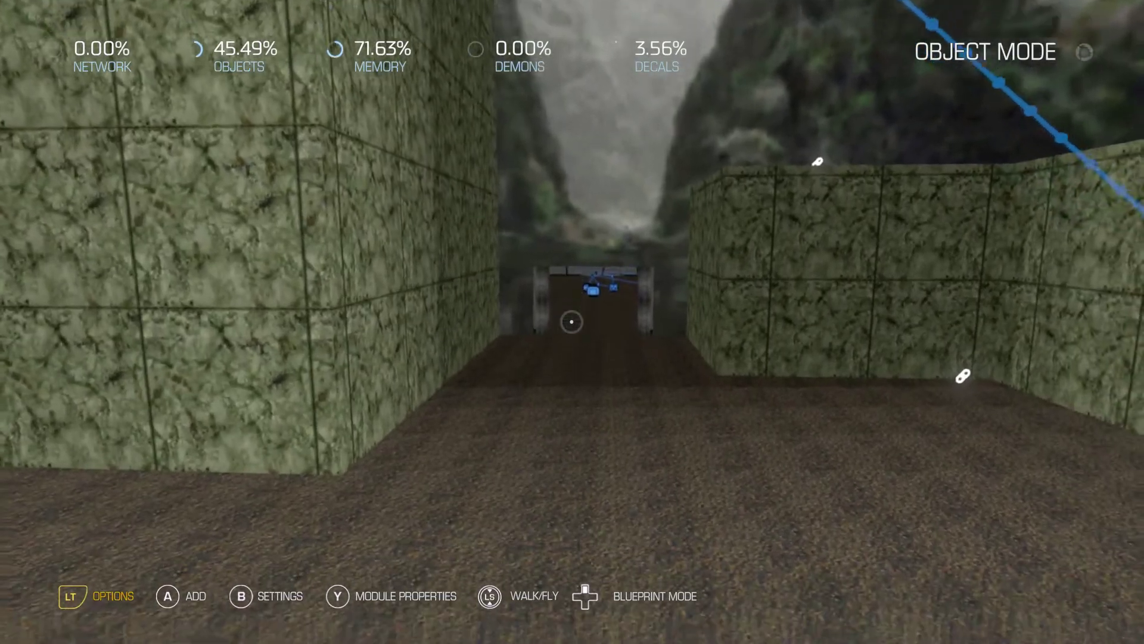
pyautogui.press('a')
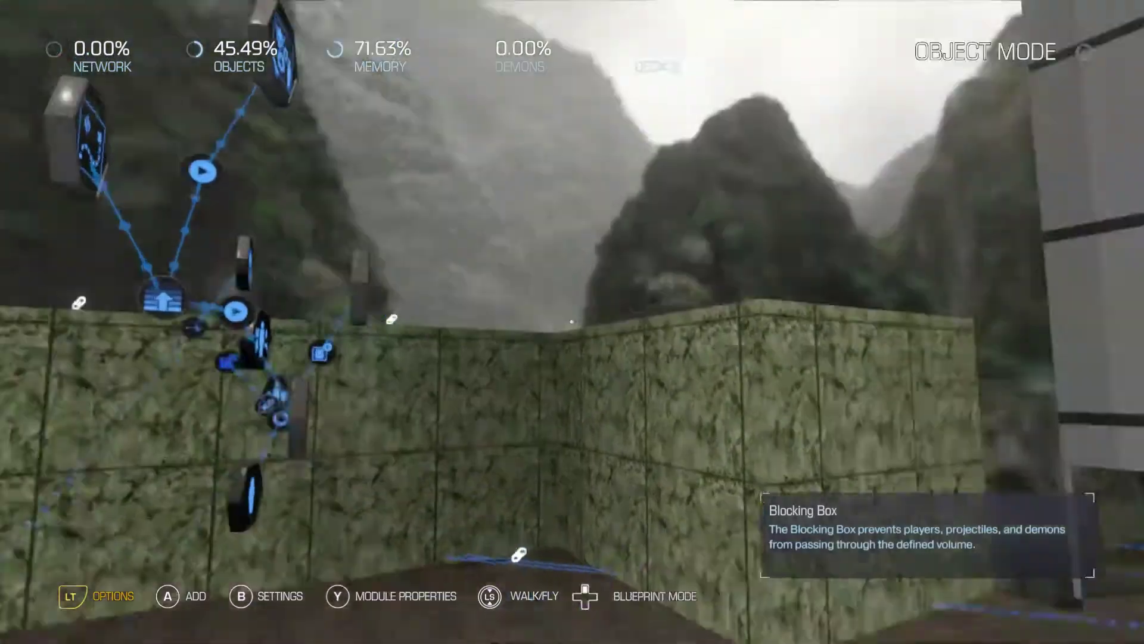
pyautogui.press('s')
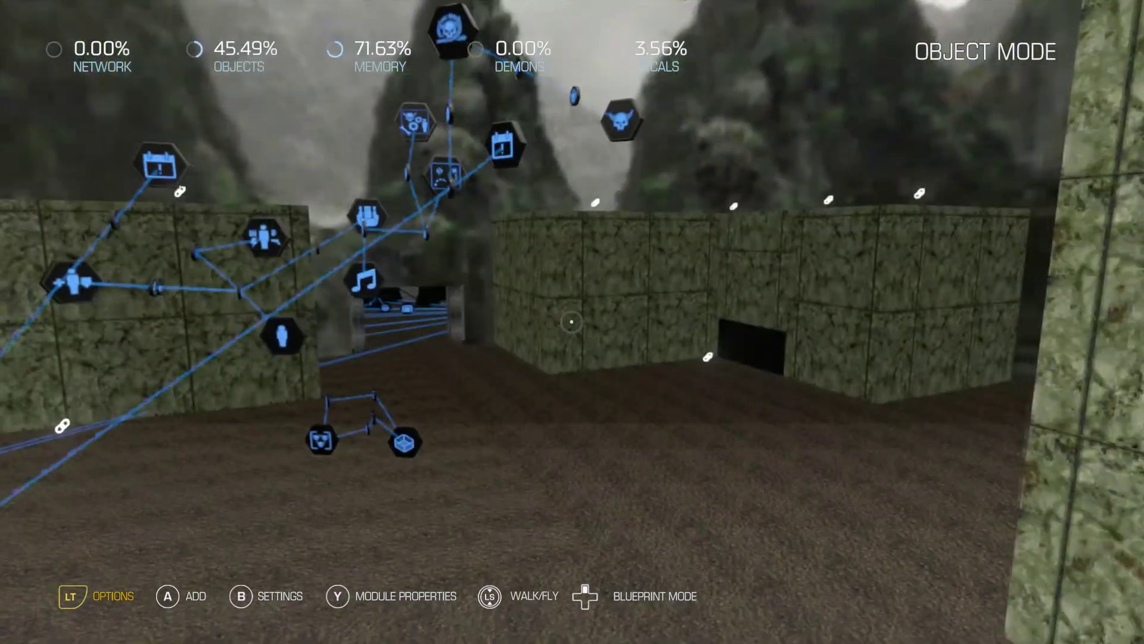
pyautogui.press('w')
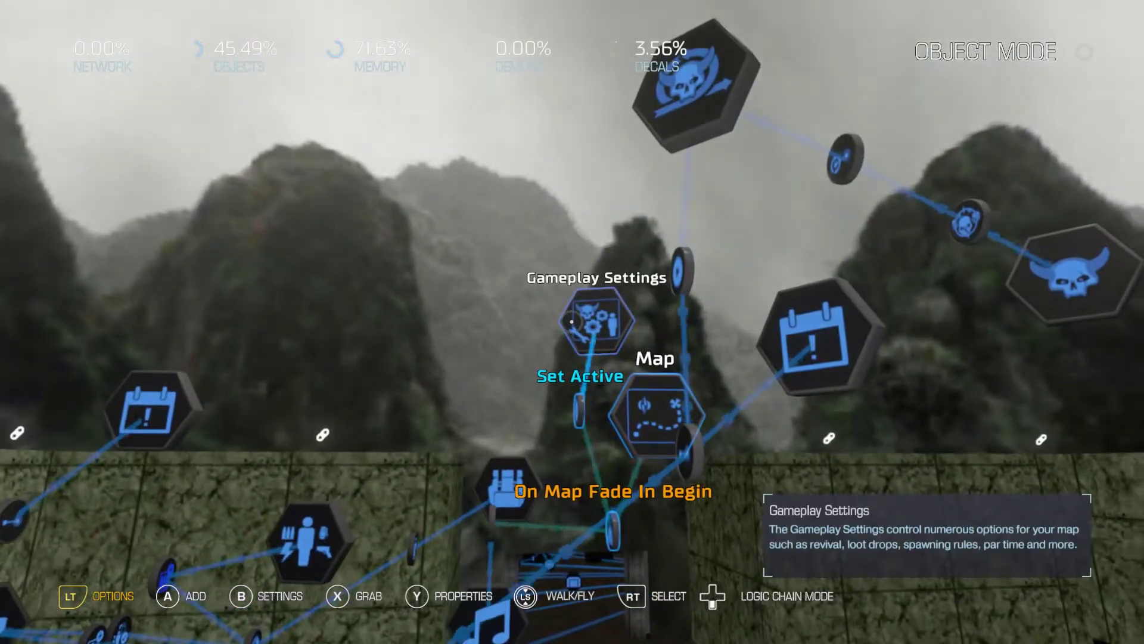
pyautogui.press('s')
pyautogui.press('w')
pyautogui.press('w')
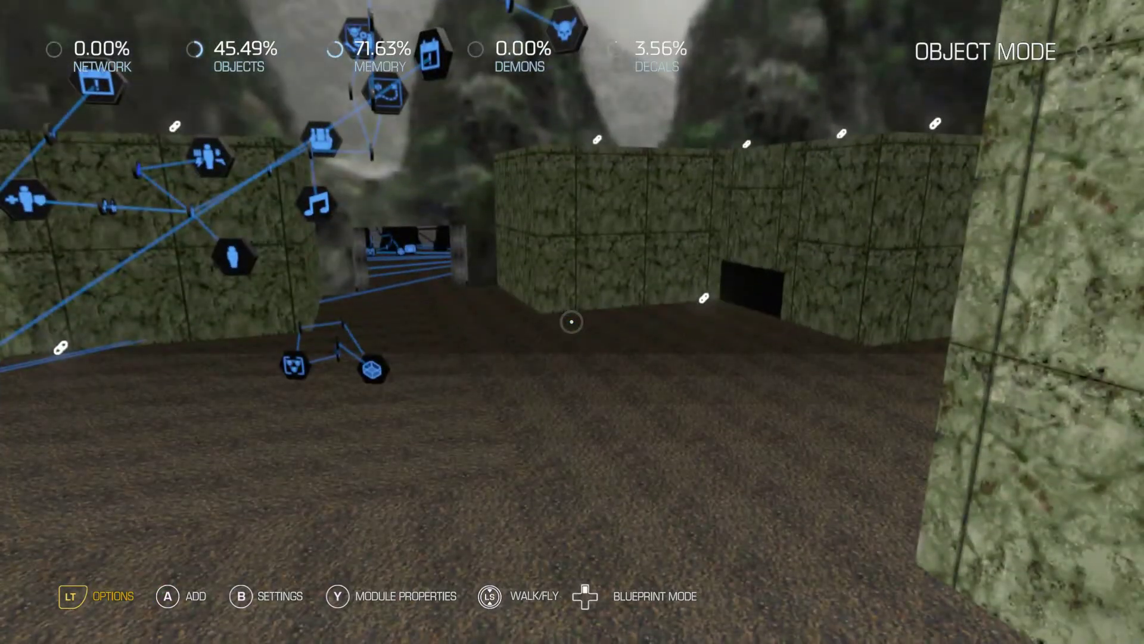
# Switch to blueprint mode and compare the spacing between the blank rooms, the Mines of Minos module and the huge rooms
pyautogui.press('Tab')
pyautogui.press('s')
pyautogui.press('w')
pyautogui.press('a')
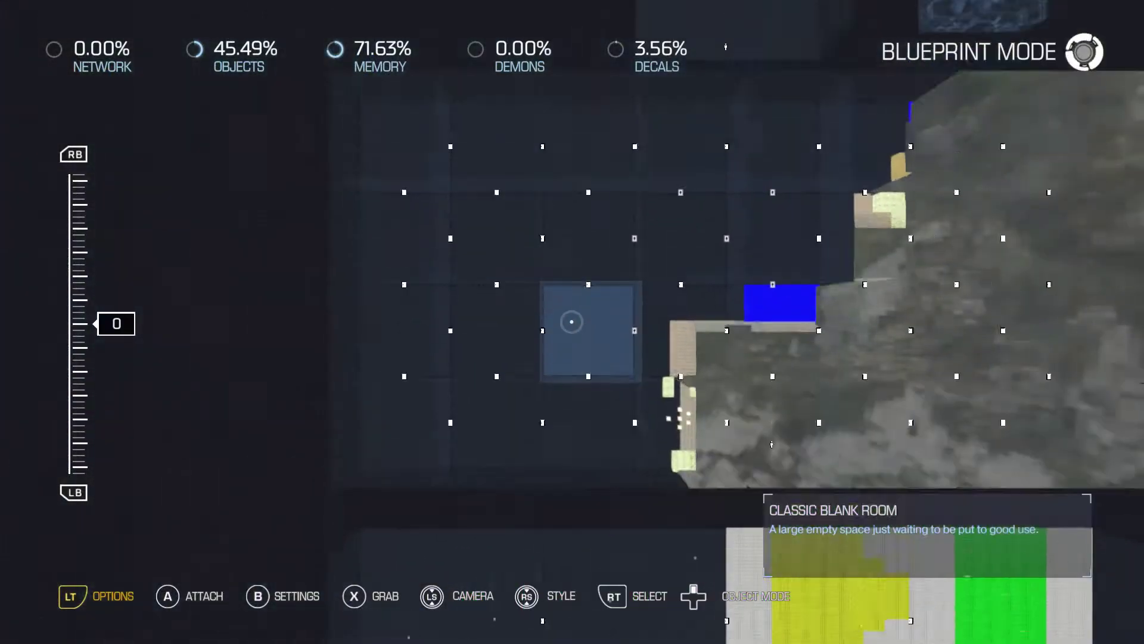
pyautogui.press('d')
pyautogui.press('w')
pyautogui.press('d')
pyautogui.press('s')
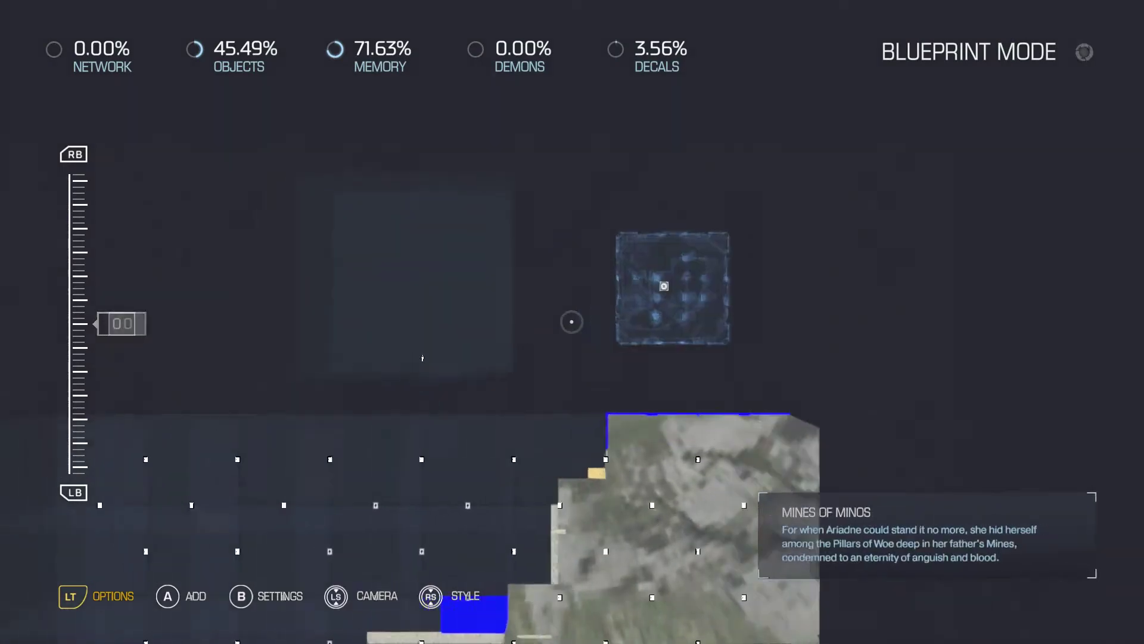
pyautogui.press('a')
pyautogui.press('s')
pyautogui.press('a')
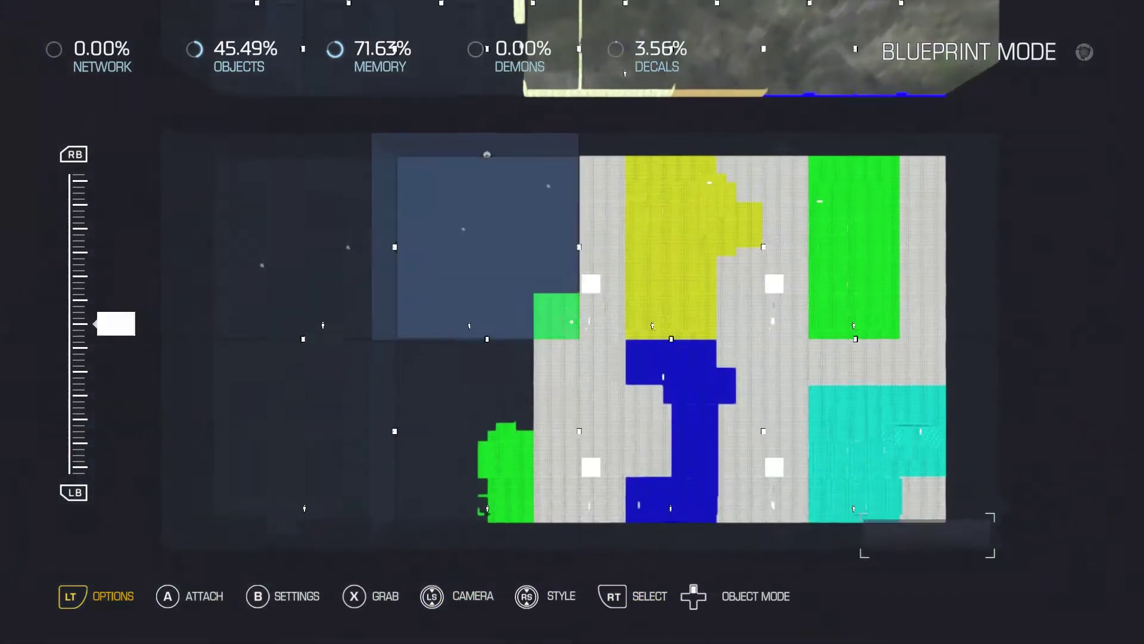
pyautogui.press('w')
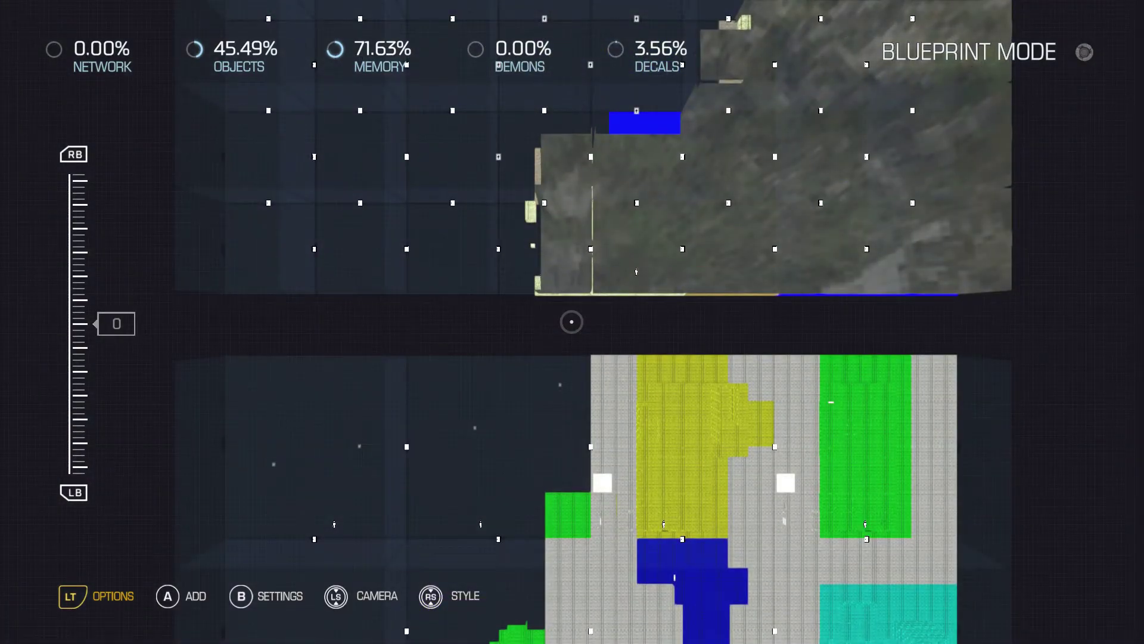
# Exit the map editor for The Legend of Doomguy
pyautogui.press('Escape')
pyautogui.press('Down')
pyautogui.press('Down')
pyautogui.press('Down')
pyautogui.press('Down')
pyautogui.press('Down')
pyautogui.press('Down')
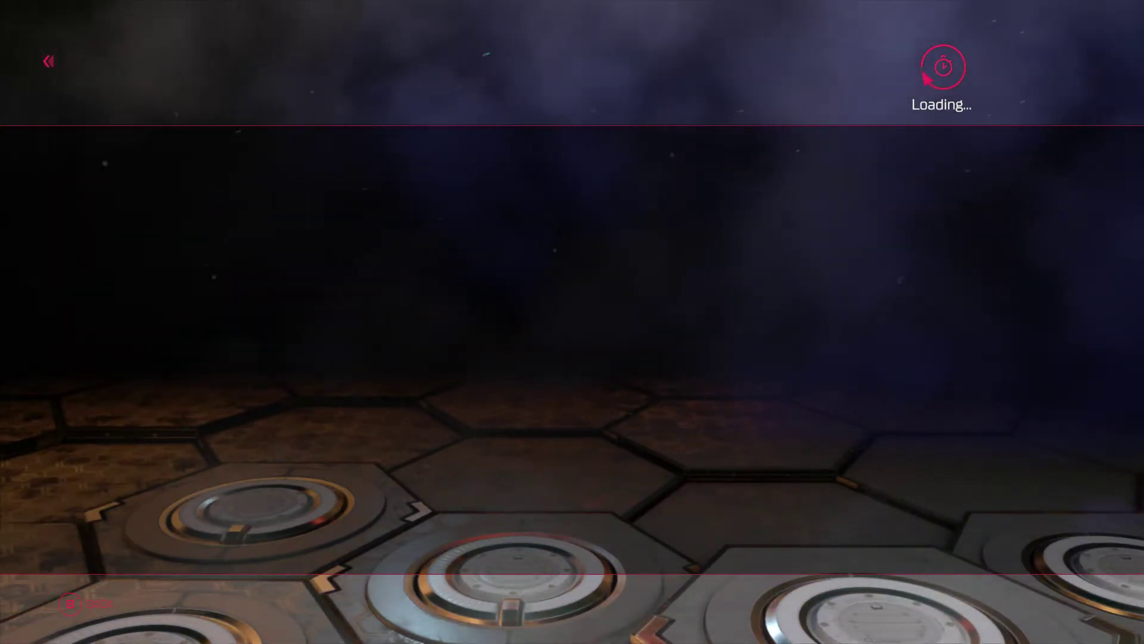
# Open the map New World for editing from the list of saved maps
pyautogui.press('Down')
pyautogui.press('Down')
pyautogui.press('Down')
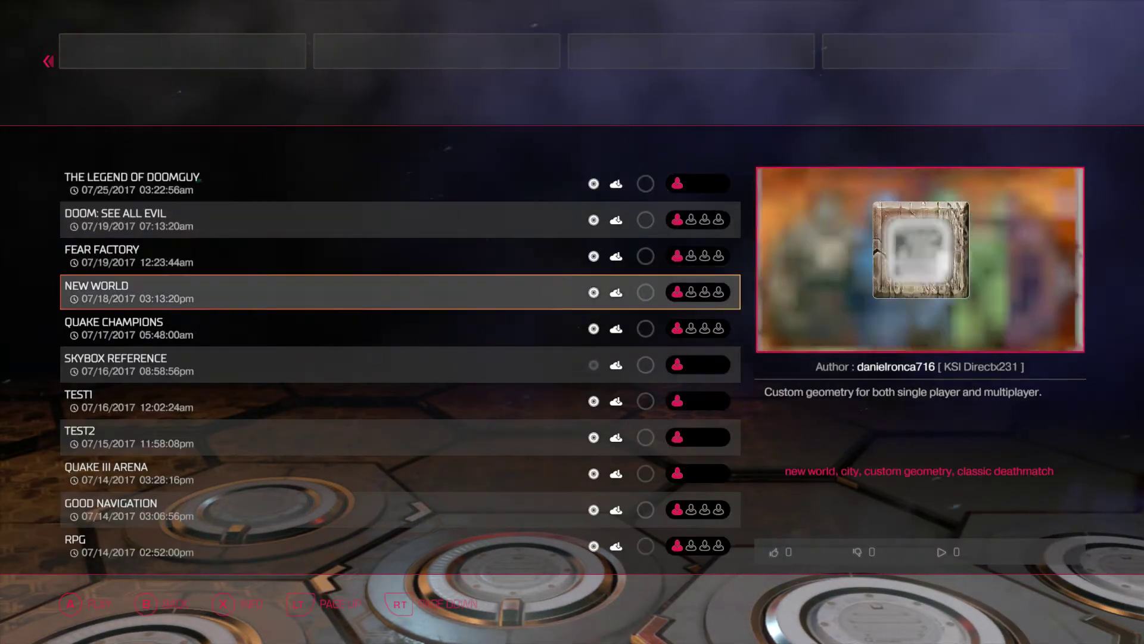
pyautogui.press('Return')
pyautogui.press('Down')
pyautogui.press('Return')
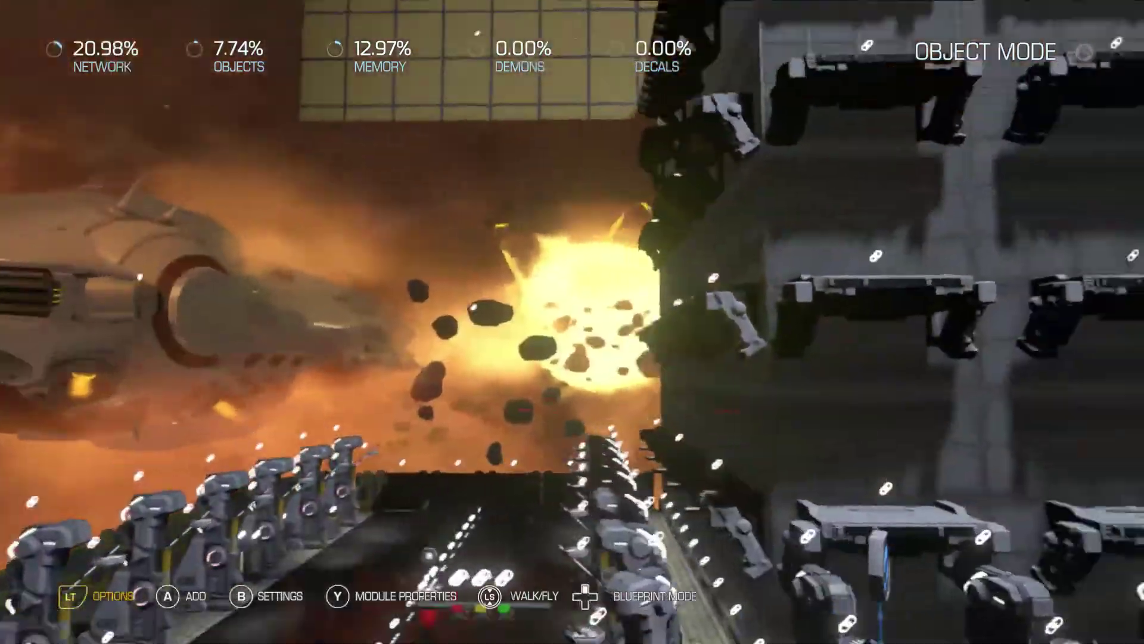
# Switch to blueprint mode and lock the New World map to singleplayer limits in its map settings
pyautogui.press('Tab')
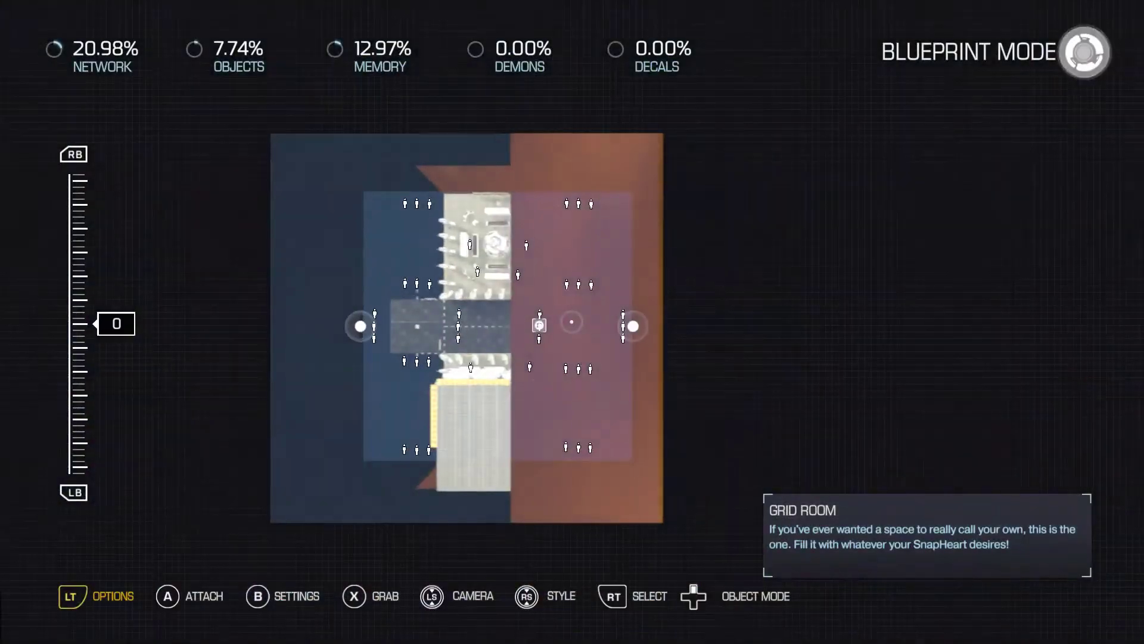
pyautogui.press('Escape')
pyautogui.press('Down')
pyautogui.press('Down')
pyautogui.press('Down')
pyautogui.press('Down')
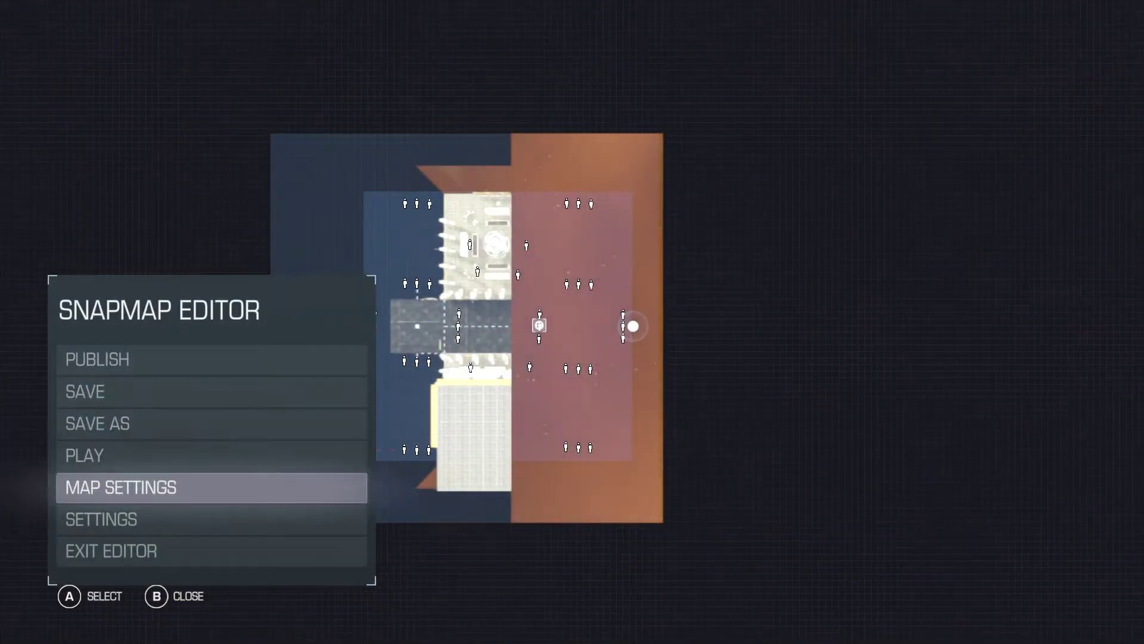
pyautogui.press('Return')
pyautogui.press('Return')
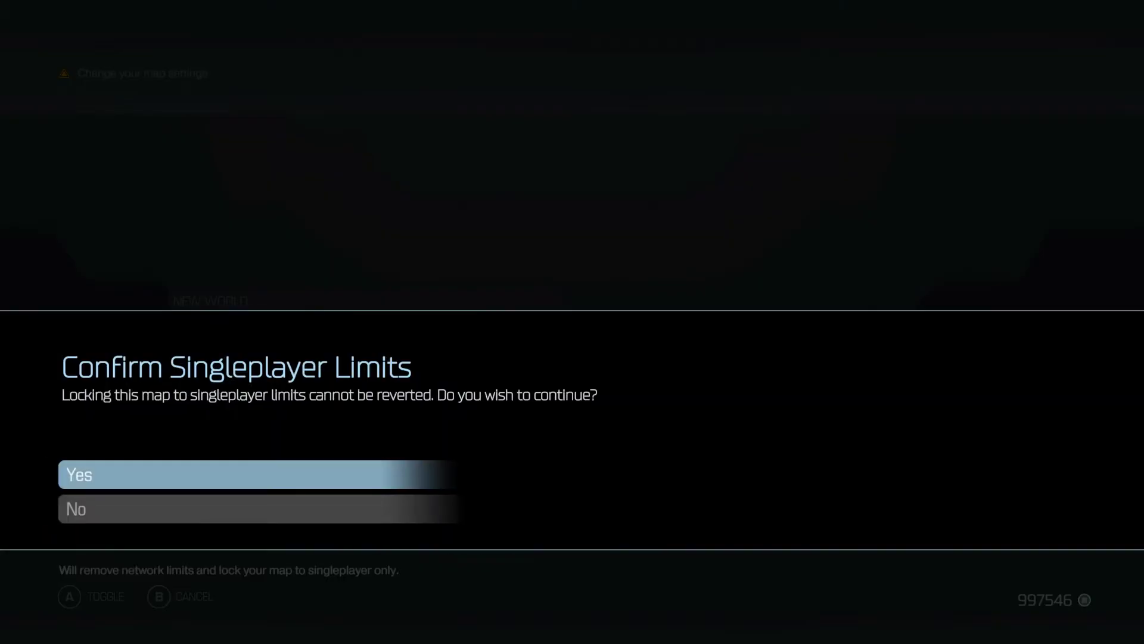
pyautogui.press('Return')
# Confirm the map settings without enabling the campaign intro animation, campaign lobby or campaign models
pyautogui.press('Down')
pyautogui.press('Down')
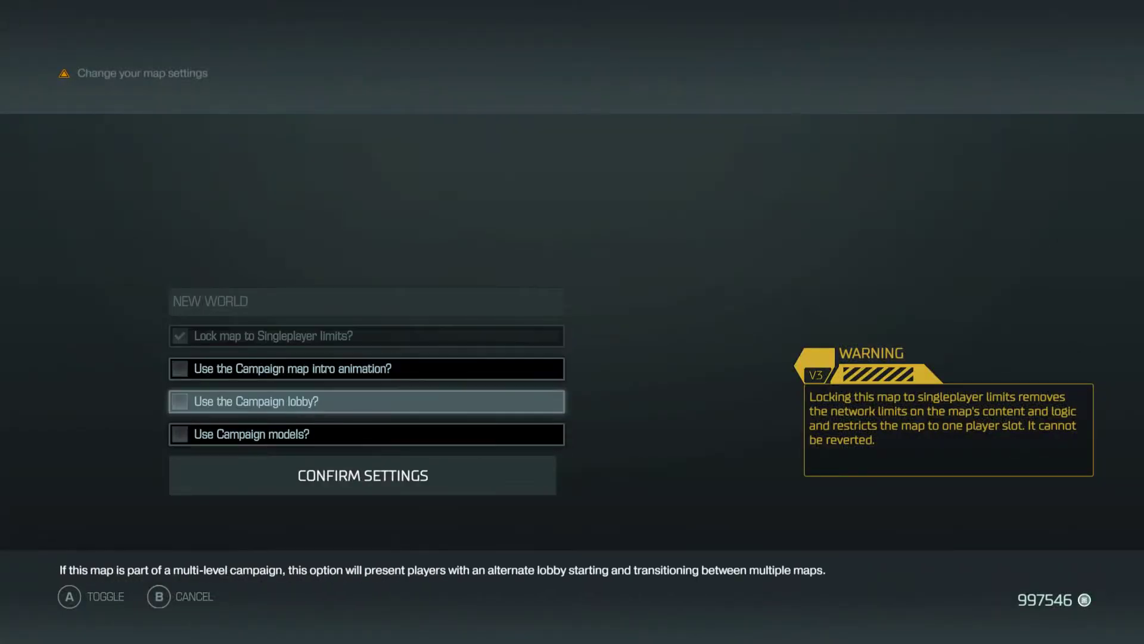
pyautogui.press('Down')
pyautogui.press('Down')
pyautogui.press('Return')
pyautogui.press('Escape')
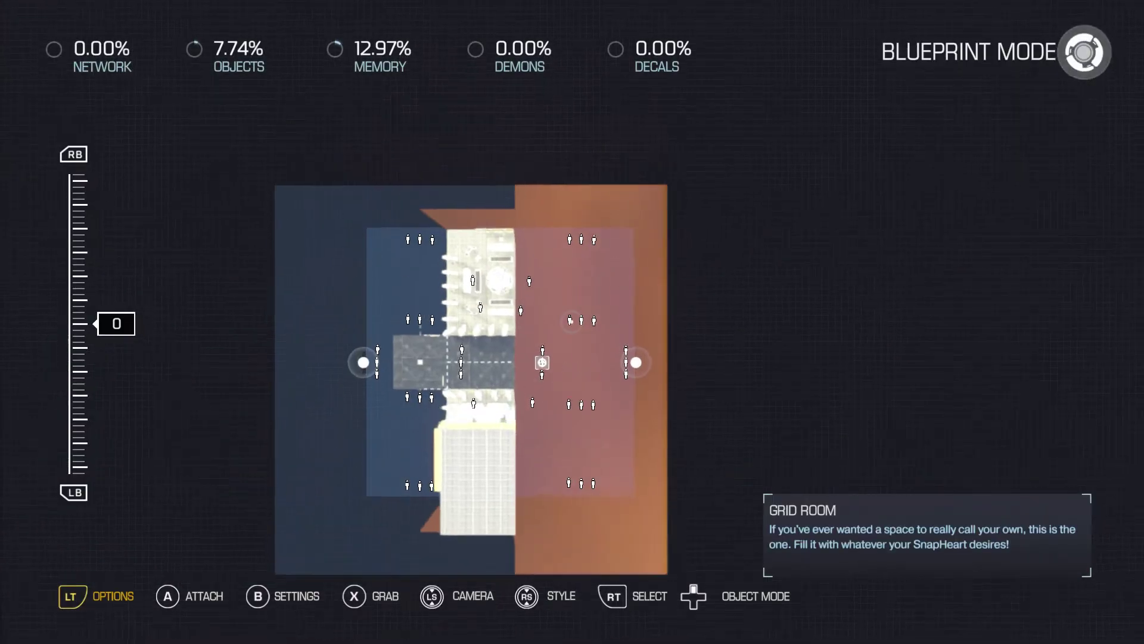
# Try to duplicate the Grid Room and offset the copy from the original on the blueprint
pyautogui.press('w')
pyautogui.press('a')
pyautogui.press('s')
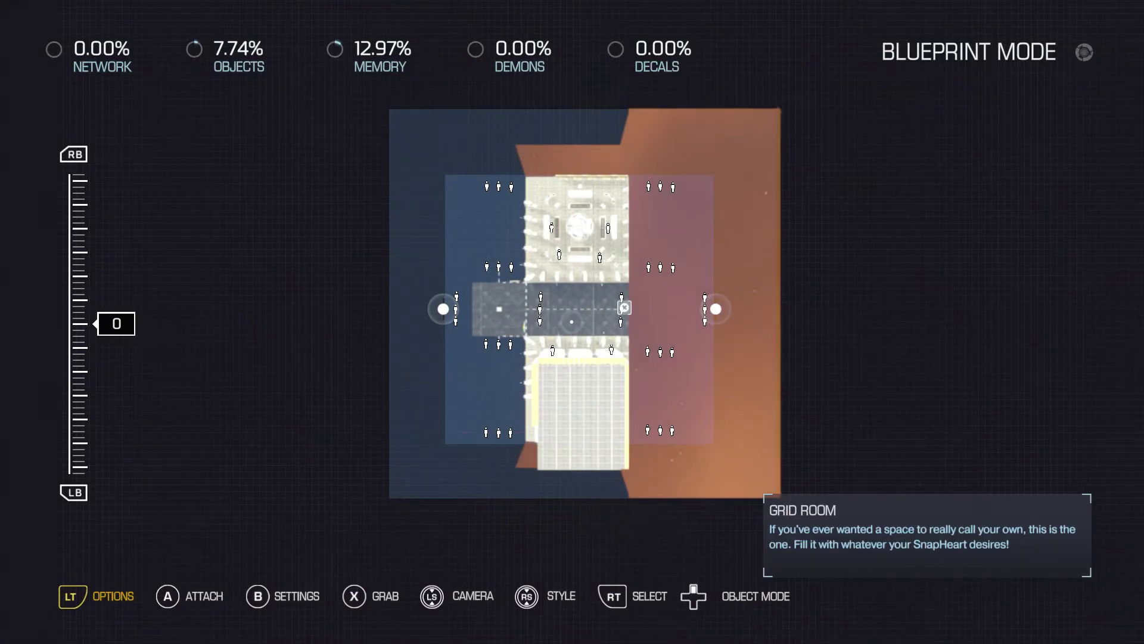
pyautogui.press('a')
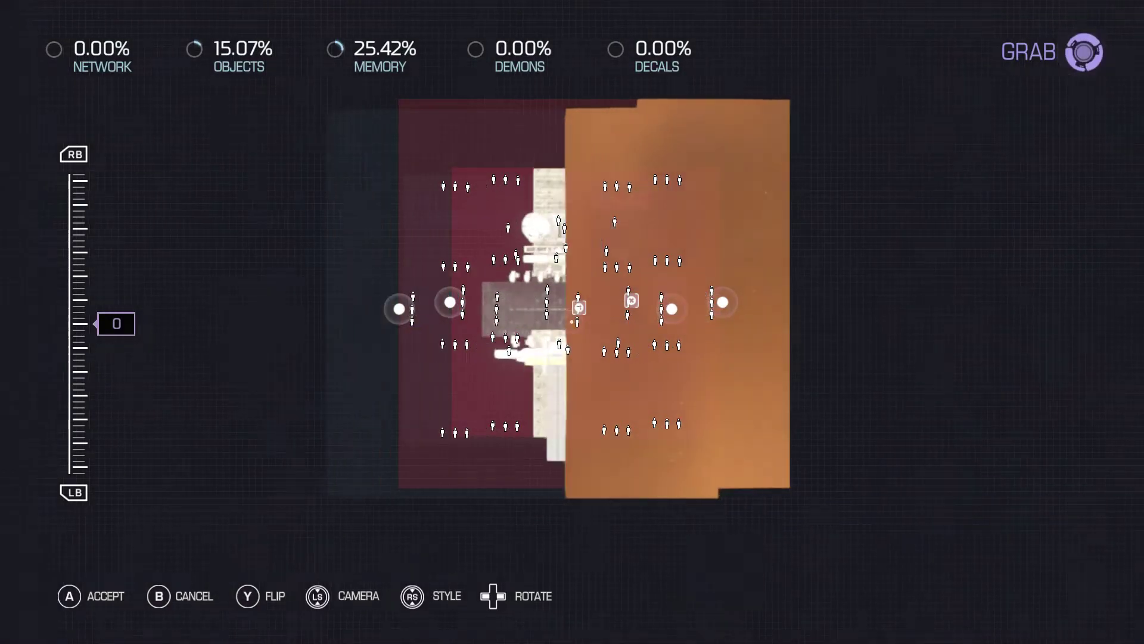
pyautogui.press('Left')
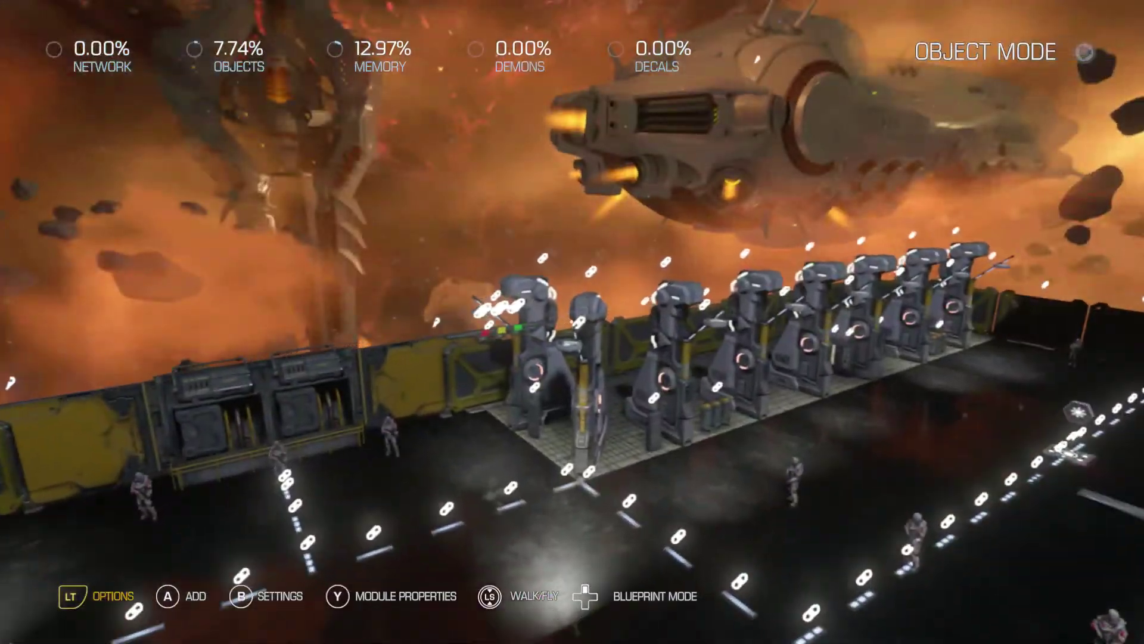
# Examine the Grid Room's layout in blueprint mode and its props and skybox in object mode
pyautogui.press('Tab')
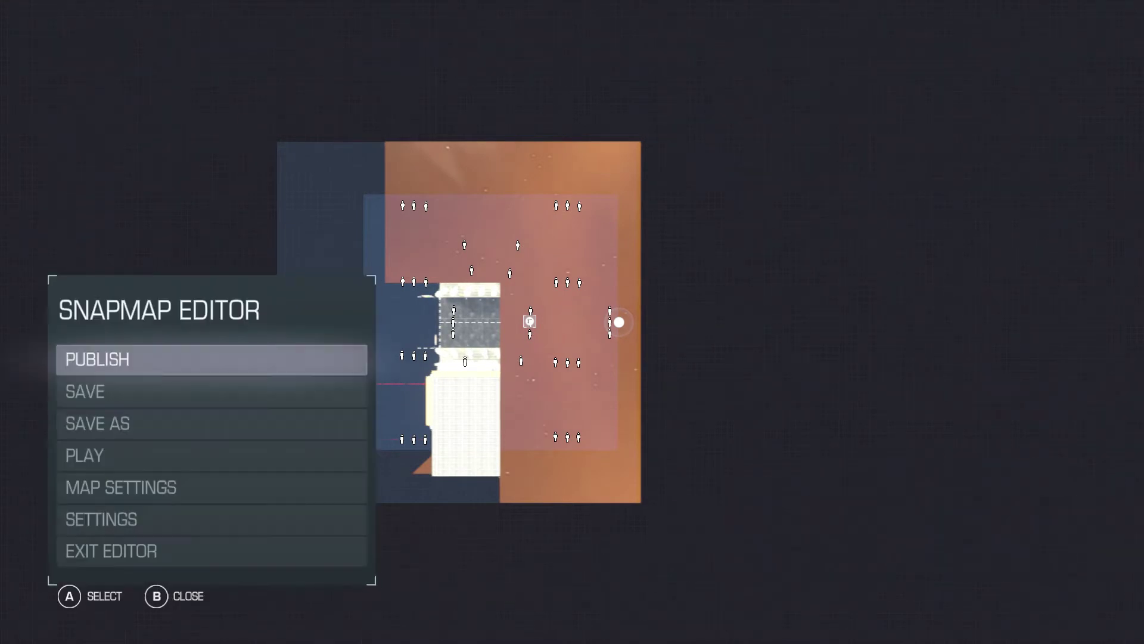
pyautogui.press('Escape')
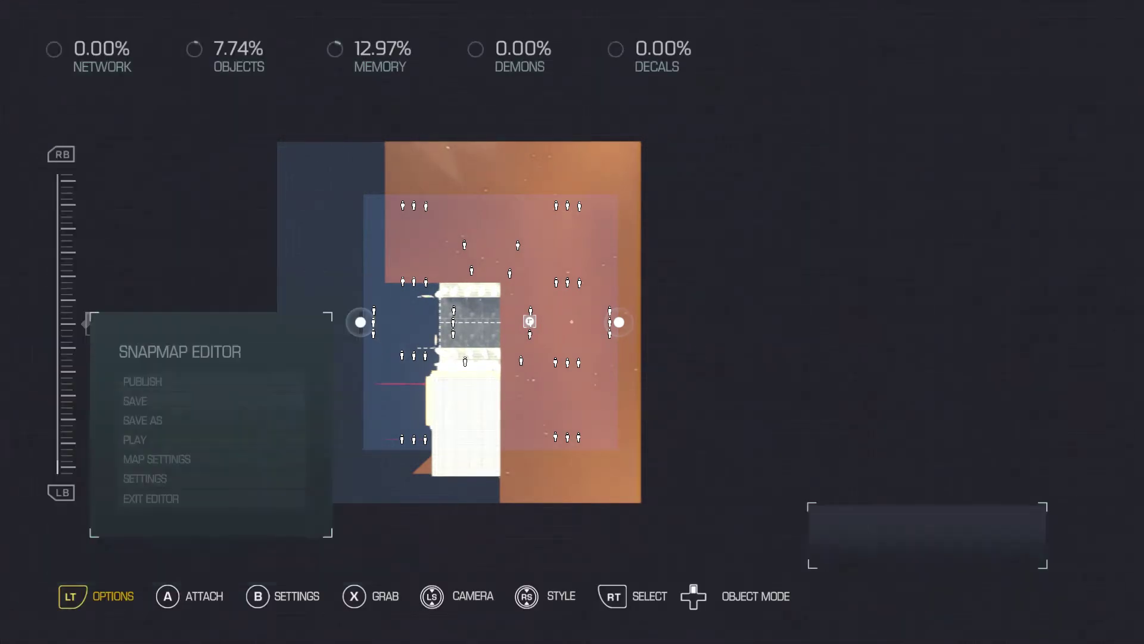
pyautogui.press('Tab')
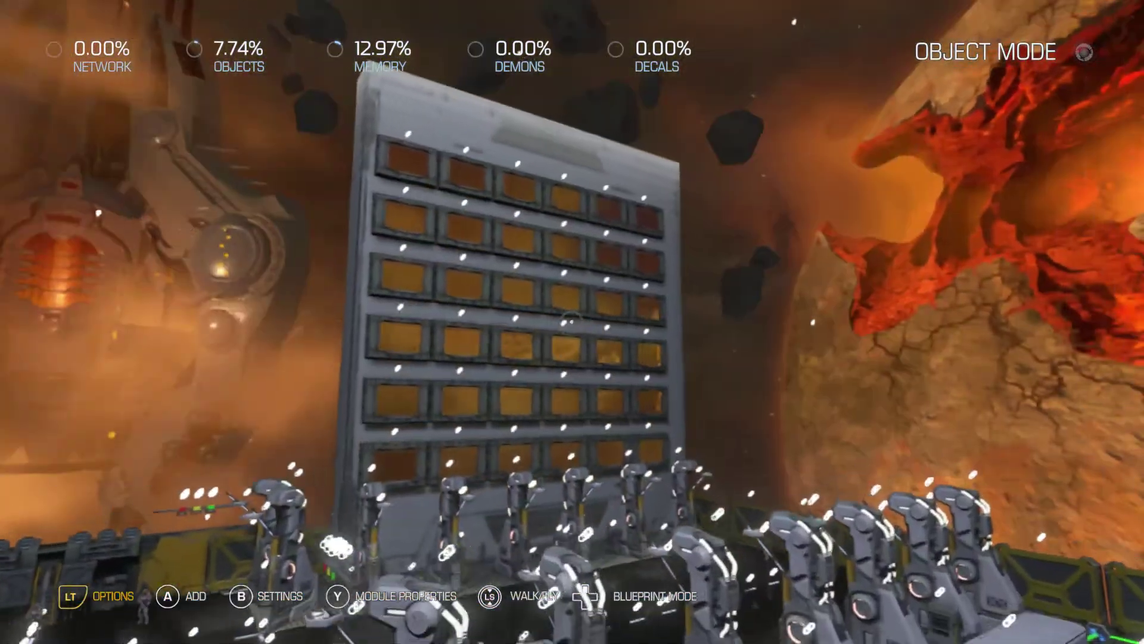
# Exit the editor for New World without saving the changes
pyautogui.press('Escape')
pyautogui.press('Down')
pyautogui.press('Down')
pyautogui.press('Down')
pyautogui.press('Down')
pyautogui.press('Down')
pyautogui.press('Down')
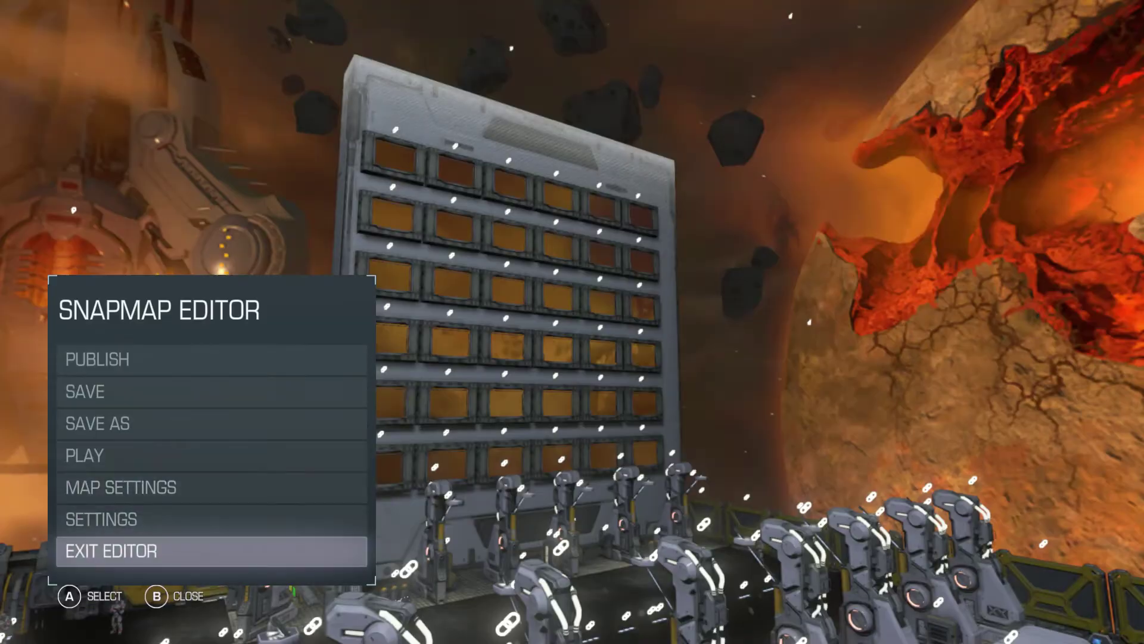
pyautogui.press('Return')
pyautogui.press('Return')
pyautogui.press('Down')
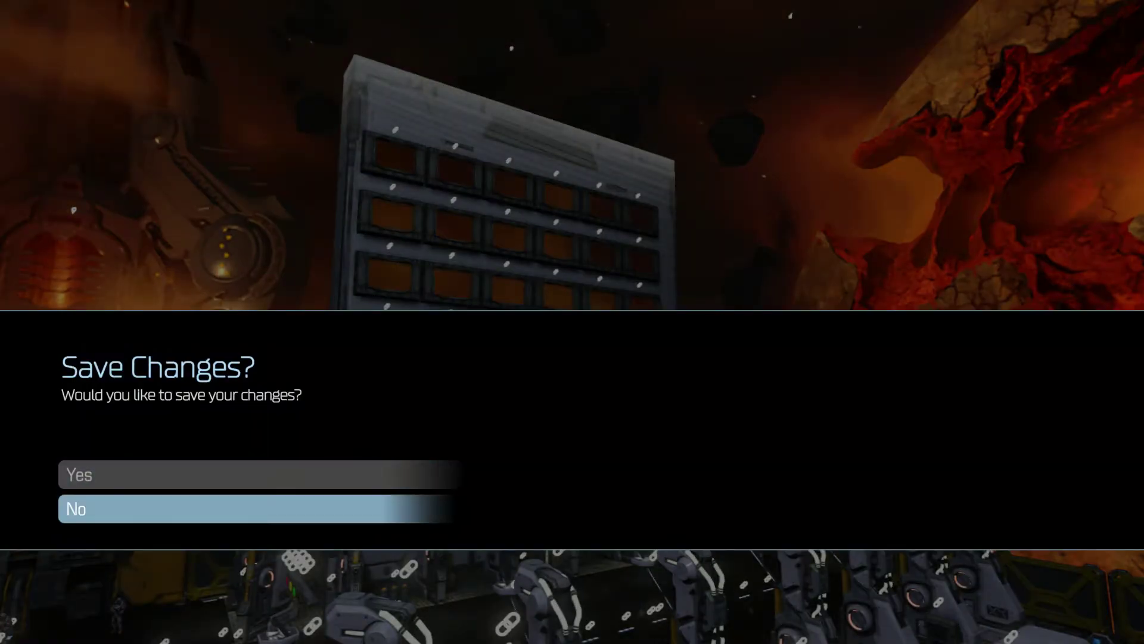
pyautogui.press('Return')
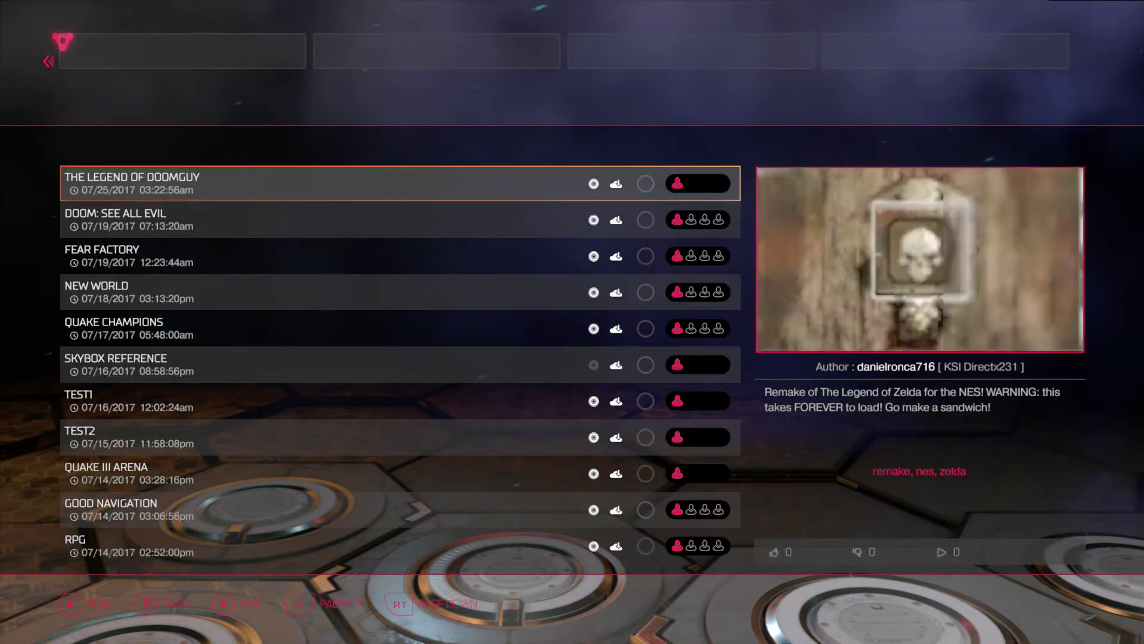
# Reopen the saved New World map for editing to view it without the singleplayer lock
pyautogui.press('Return')
pyautogui.press('Down')
pyautogui.press('Return')
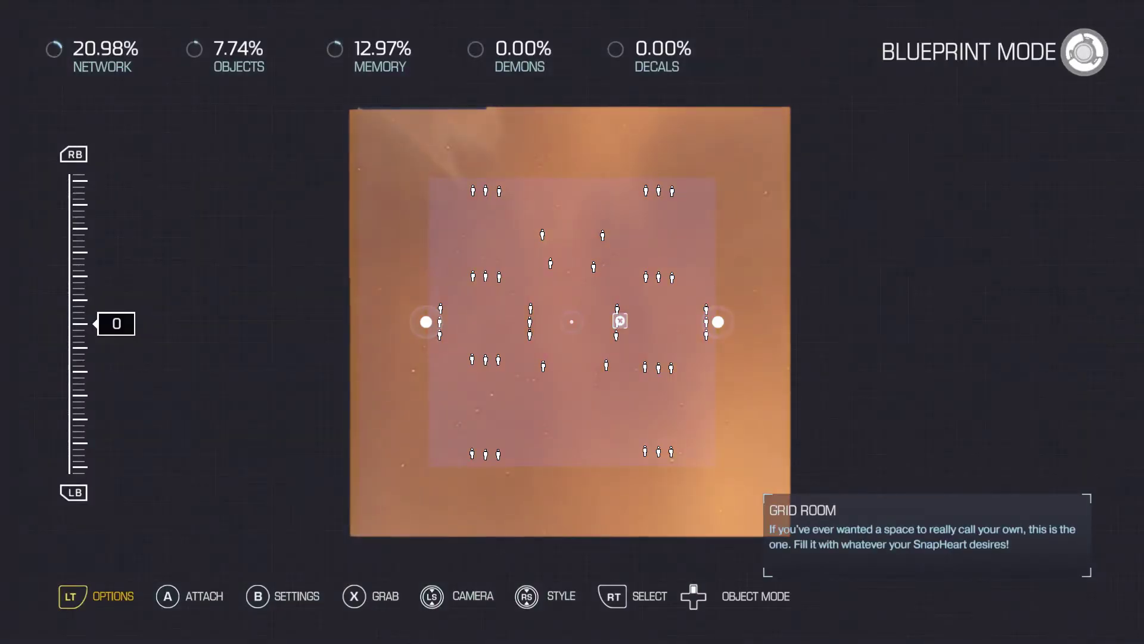
# Leave the reopened New World map and return to the list of saved maps
pyautogui.press('Escape')
pyautogui.press('Down')
pyautogui.press('Down')
pyautogui.press('Down')
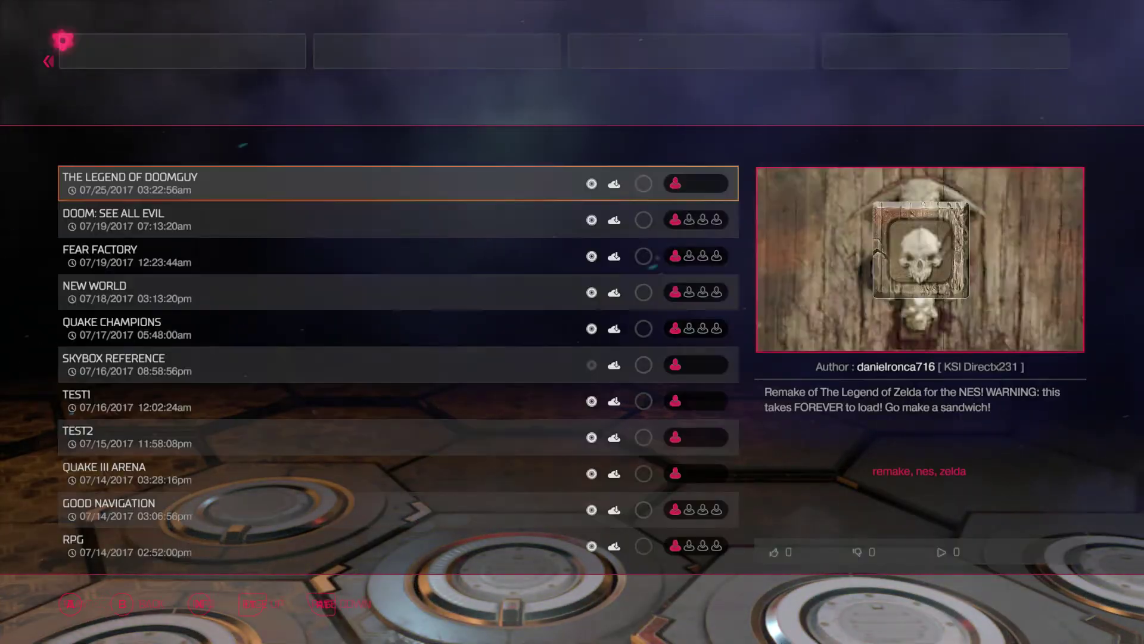
# Open The Legend of Doomguy for editing from the list of saved maps
pyautogui.press('Return')
pyautogui.press('Down')
pyautogui.press('Return')
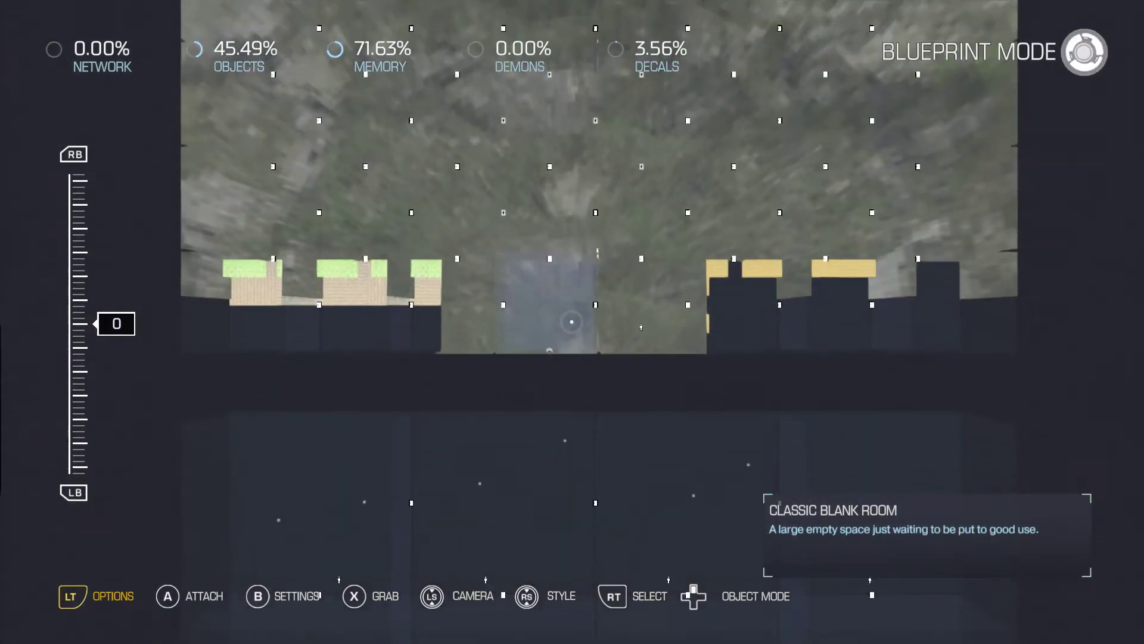
# Inspect the Classic Blank Room and Classic Huge Room modules, alternating between object mode and blueprint mode
pyautogui.press('Up')
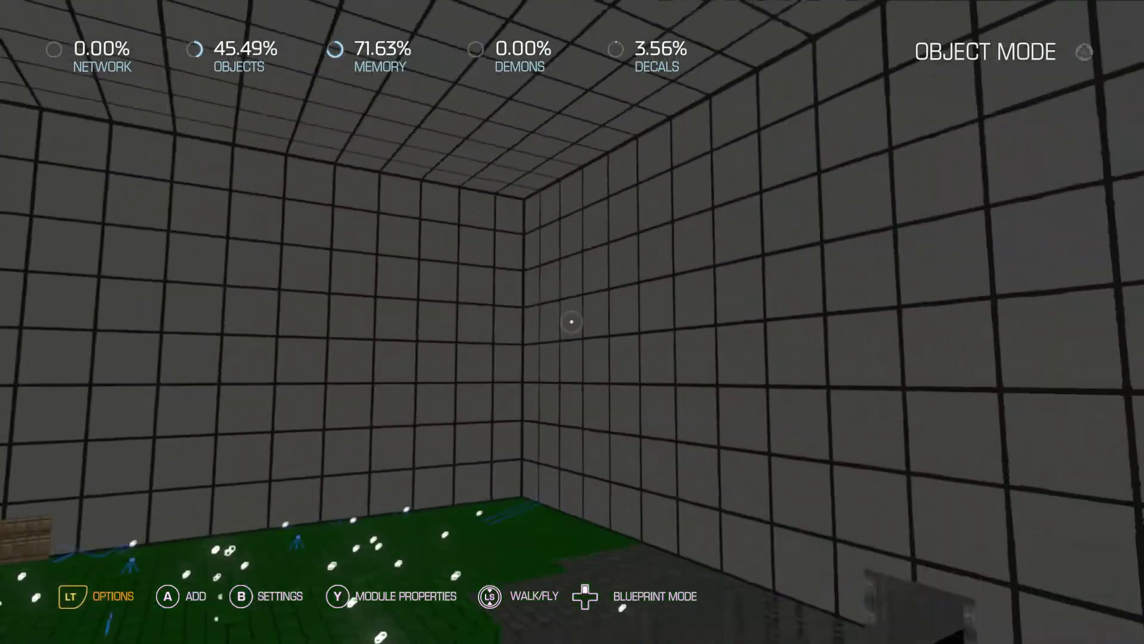
pyautogui.press('Down')
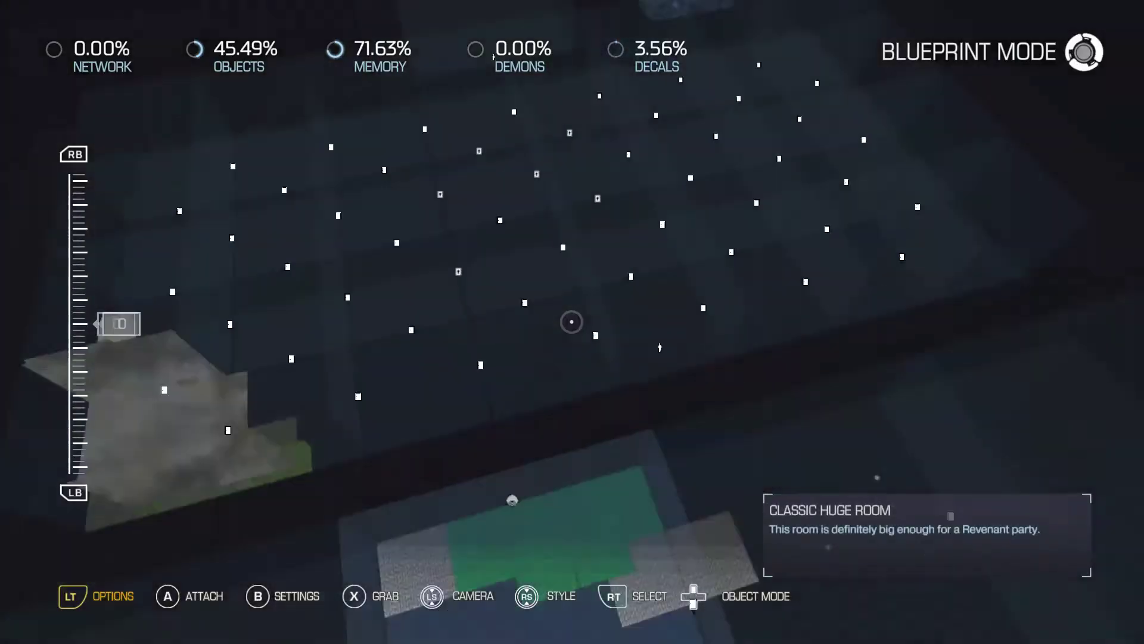
pyautogui.press('Up')
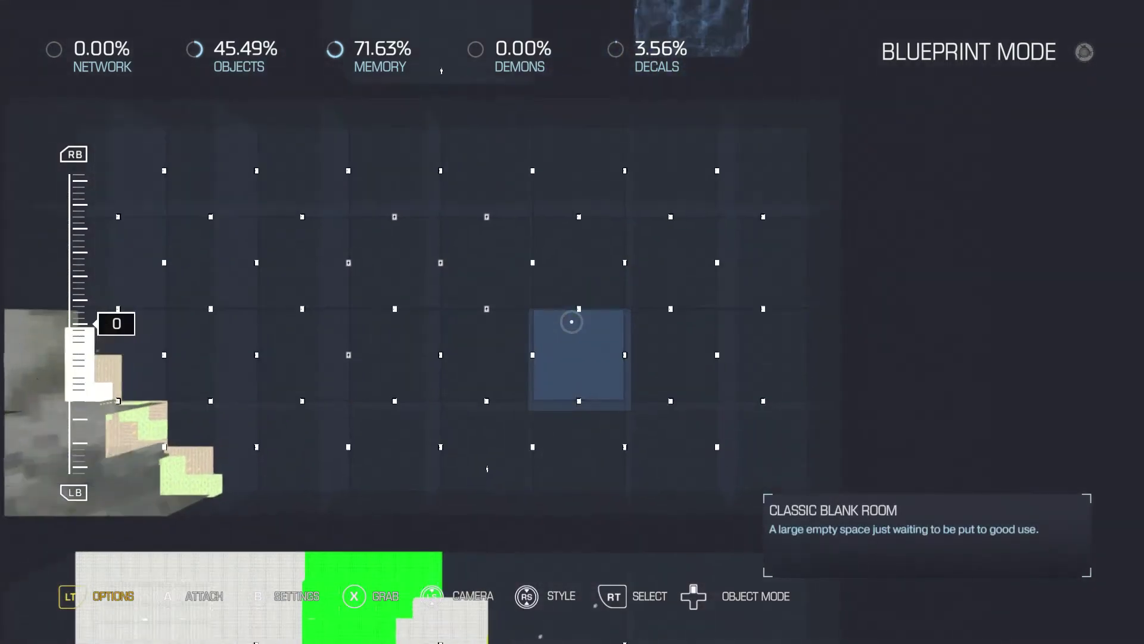
pyautogui.press('Up')
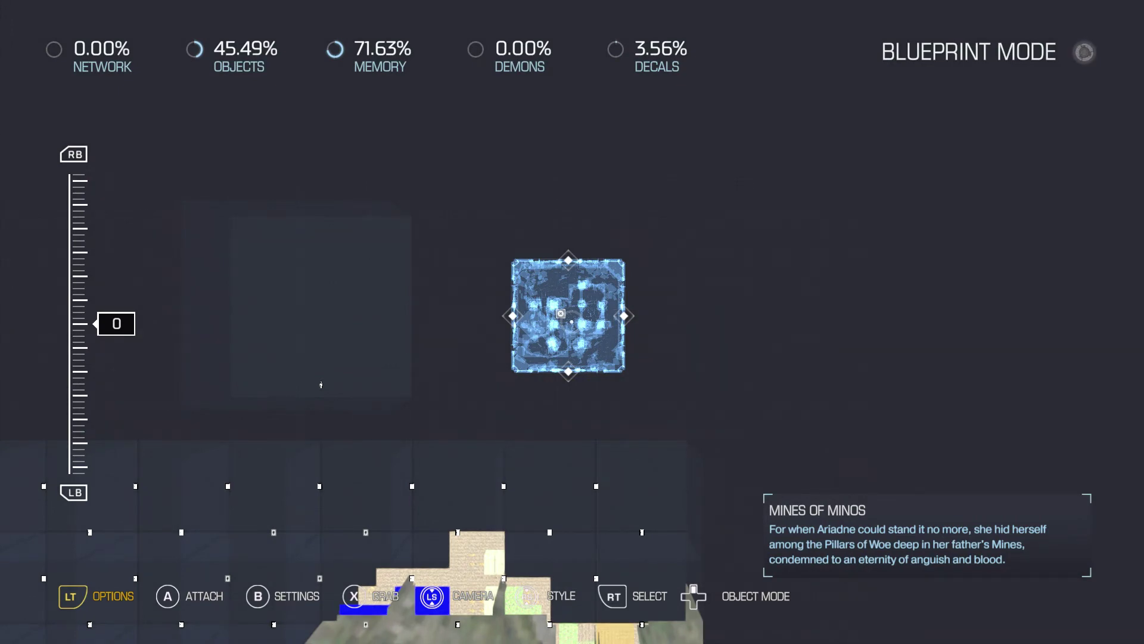
# Enter the Mines of Minos module in object mode and examine its linked logic nodes from several angles
pyautogui.press('Tab')
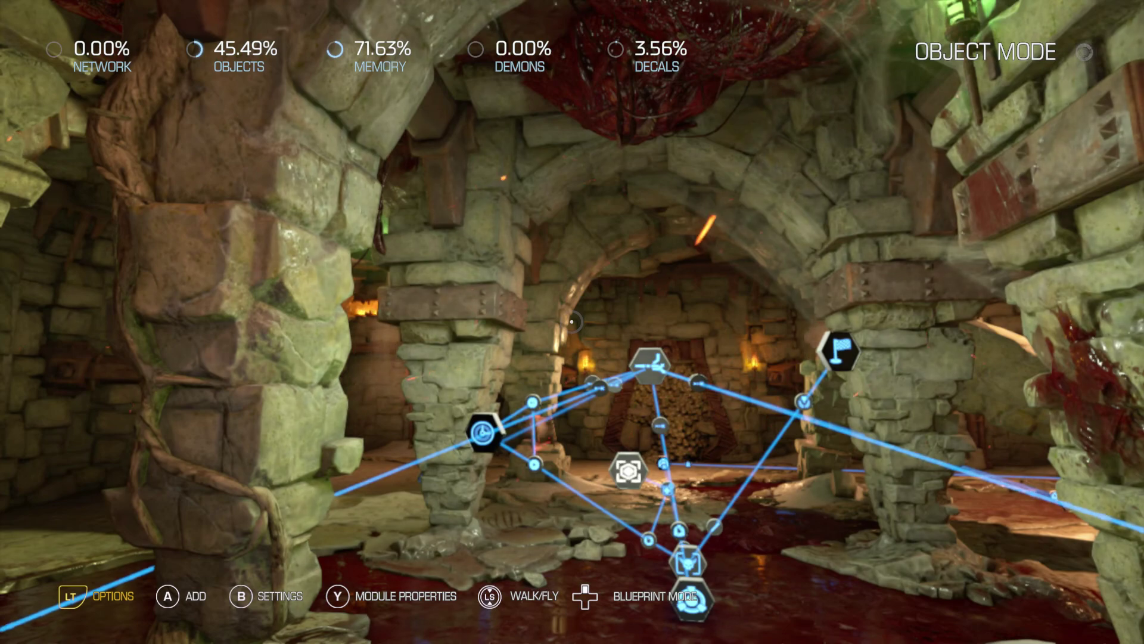
pyautogui.press('d')
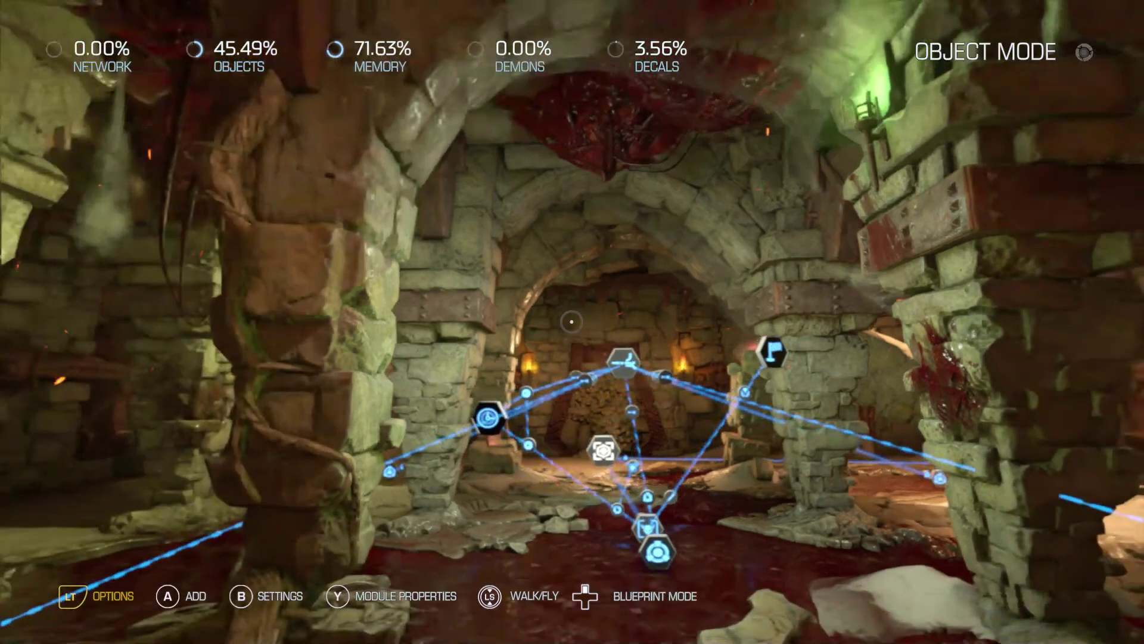
pyautogui.press('a')
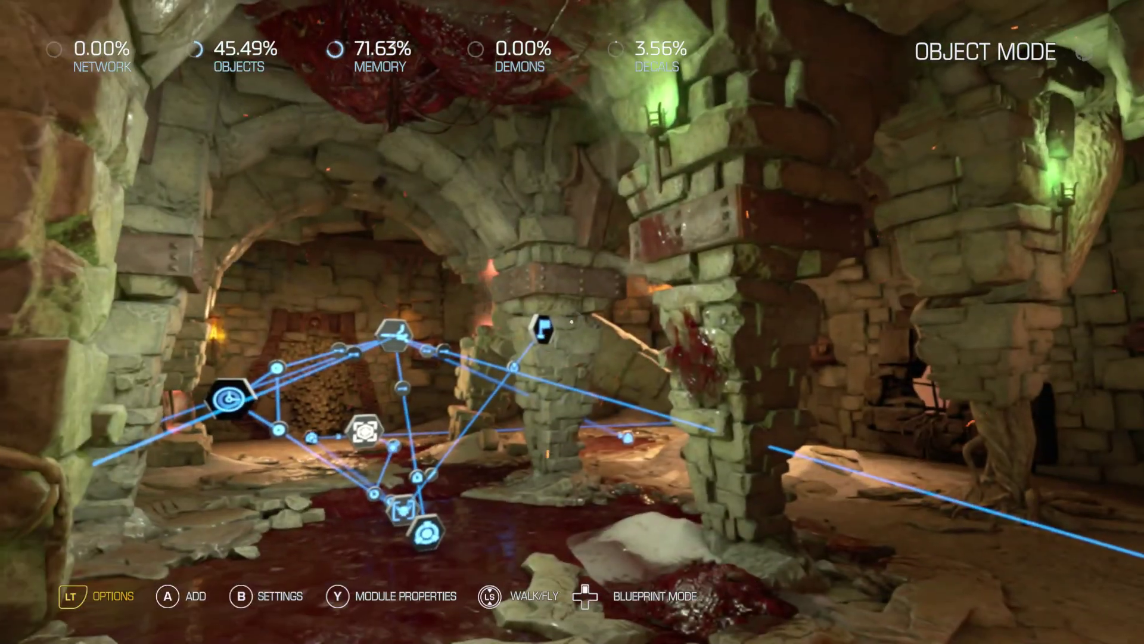
pyautogui.press('a')
pyautogui.press('a')
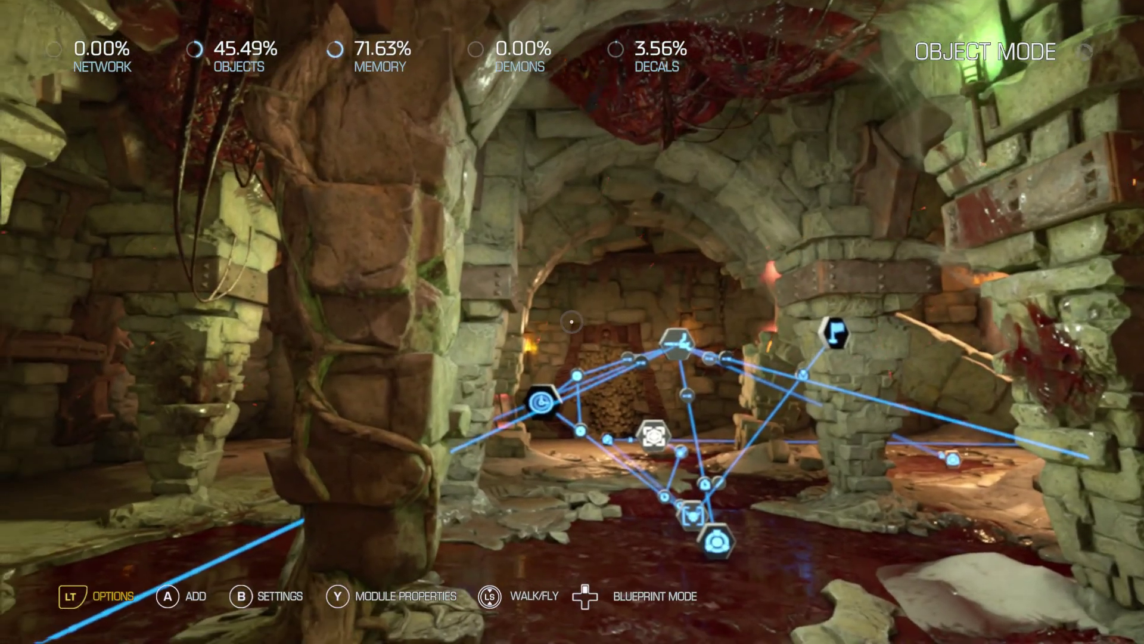